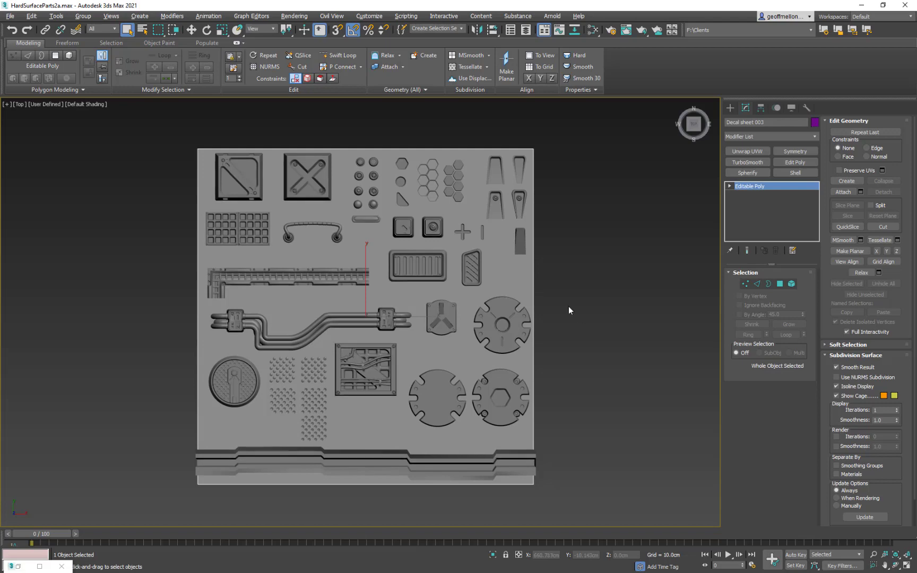
- Raise the left honeycomb hexagon cluster near the decal sheet's upper edge slightly along Z
{"action": "middle_click_drag", "start_coordinate": [585, 320], "coordinate": [554, 263], "text": "alt"}
{"action": "scroll", "coordinate": [451, 221], "scroll_direction": "up", "scroll_amount": 5}
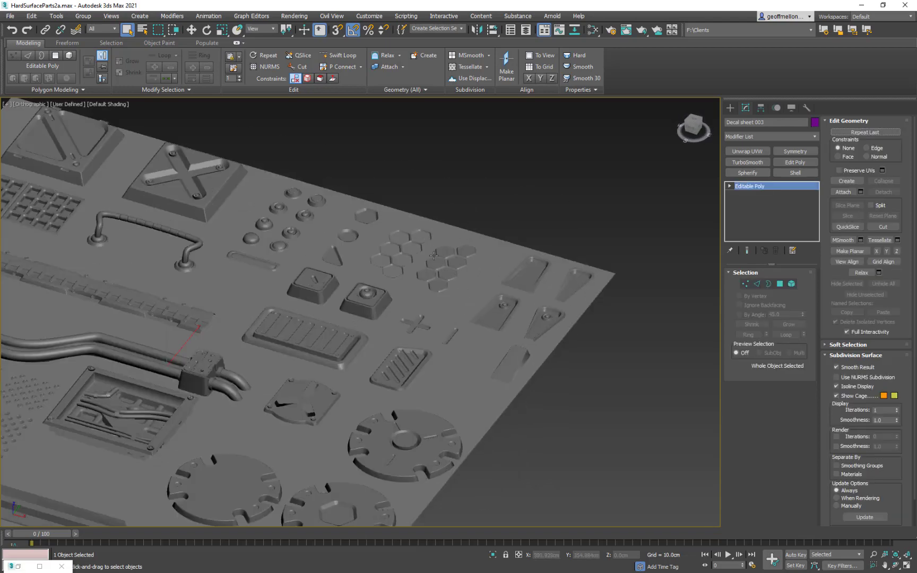
{"action": "middle_click_drag", "start_coordinate": [451, 247], "coordinate": [460, 228]}
{"action": "right_click", "coordinate": [549, 170]}
{"action": "left_click", "coordinate": [433, 226]}
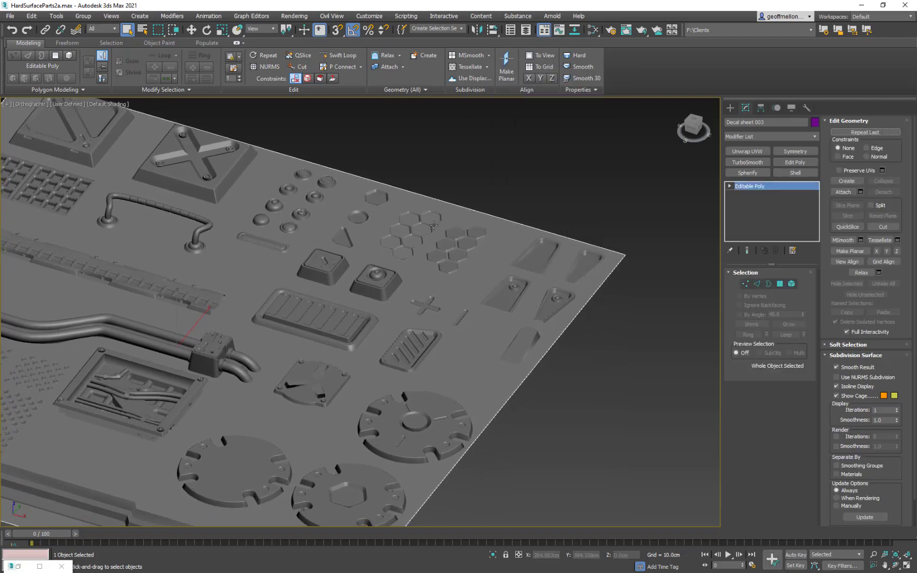
{"action": "left_click", "coordinate": [433, 223]}
{"action": "key", "text": "w"}
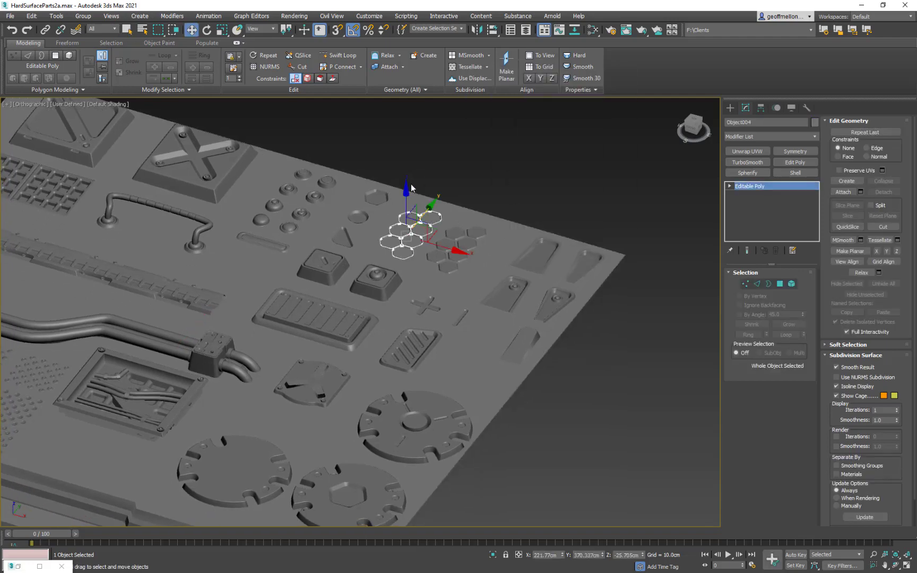
{"action": "left_click_drag", "start_coordinate": [407, 193], "coordinate": [404, 191]}
- Raise the right honeycomb hexagon cluster along Z to about -22.8 cm, returning to the Top view
{"action": "left_click", "coordinate": [469, 244]}
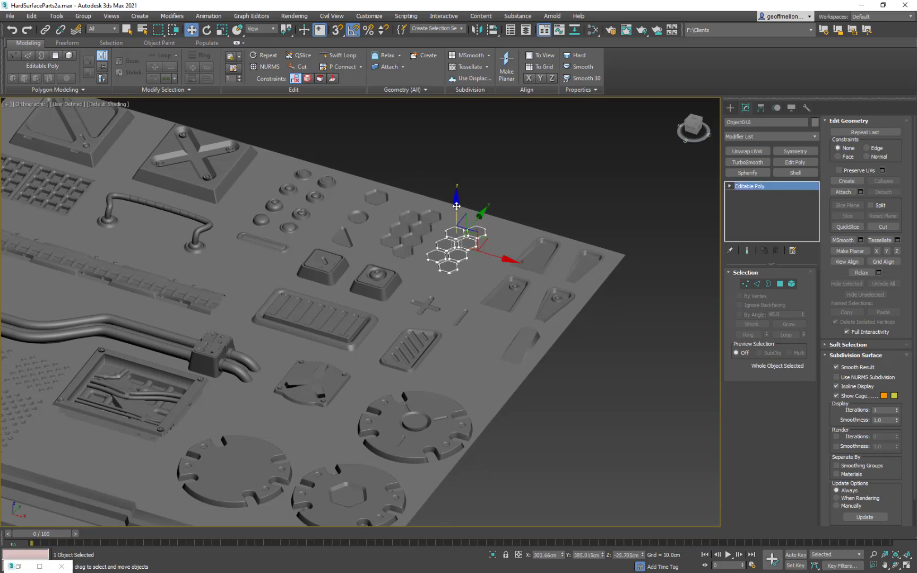
{"action": "left_click_drag", "start_coordinate": [456, 206], "coordinate": [455, 202]}
{"action": "scroll", "coordinate": [423, 182], "scroll_direction": "down", "scroll_amount": 3}
{"action": "scroll", "coordinate": [423, 182], "scroll_direction": "down", "scroll_amount": 4}
{"action": "middle_click_drag", "start_coordinate": [423, 182], "coordinate": [453, 223], "text": "alt"}
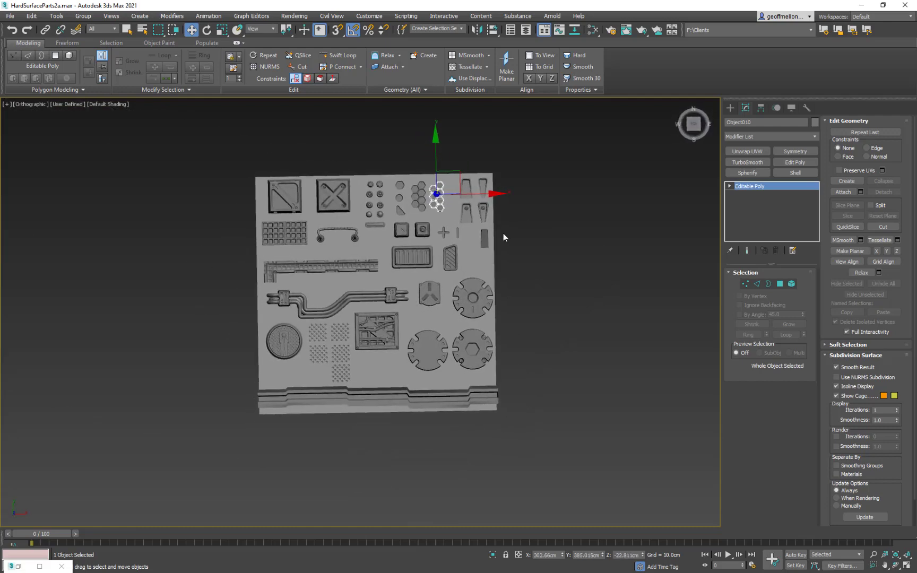
{"action": "key", "text": "t"}
{"action": "key", "text": "z"}
{"action": "scroll", "coordinate": [487, 178], "scroll_direction": "down", "scroll_amount": 5}
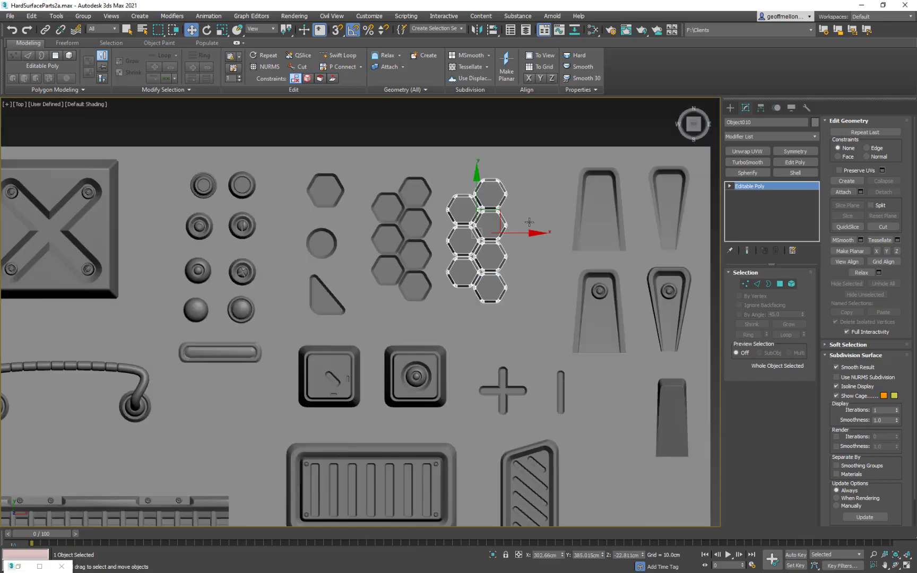
{"action": "middle_click_drag", "start_coordinate": [487, 178], "coordinate": [491, 177]}
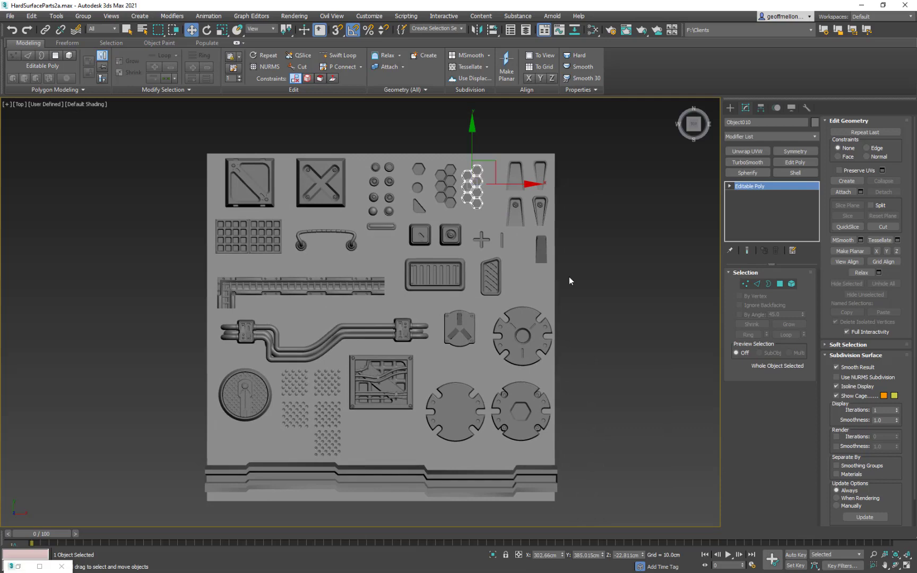
- Hide the flat base plane, Decal sheet 003, leaving only the hard-surface parts displayed
{"action": "left_click", "coordinate": [550, 170]}
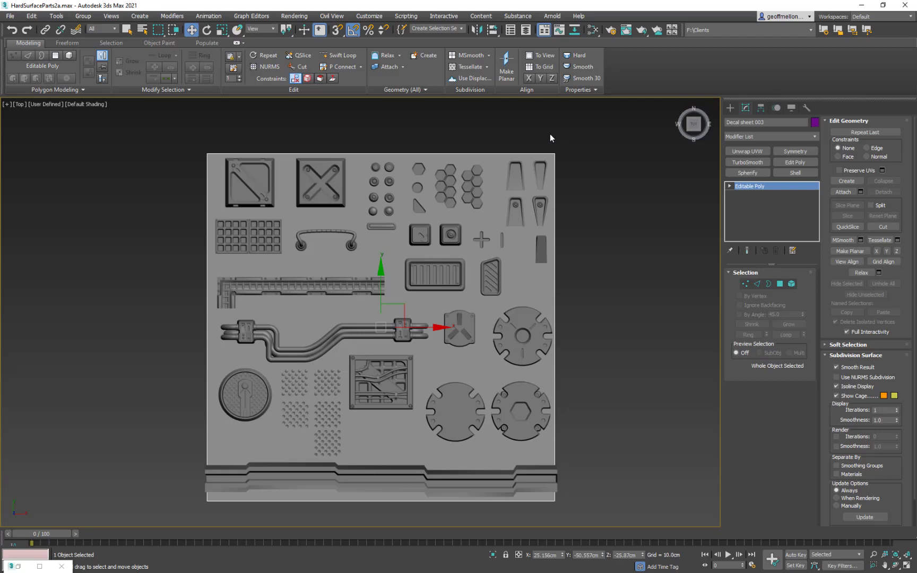
{"action": "middle_click_drag", "start_coordinate": [540, 235], "coordinate": [495, 189]}
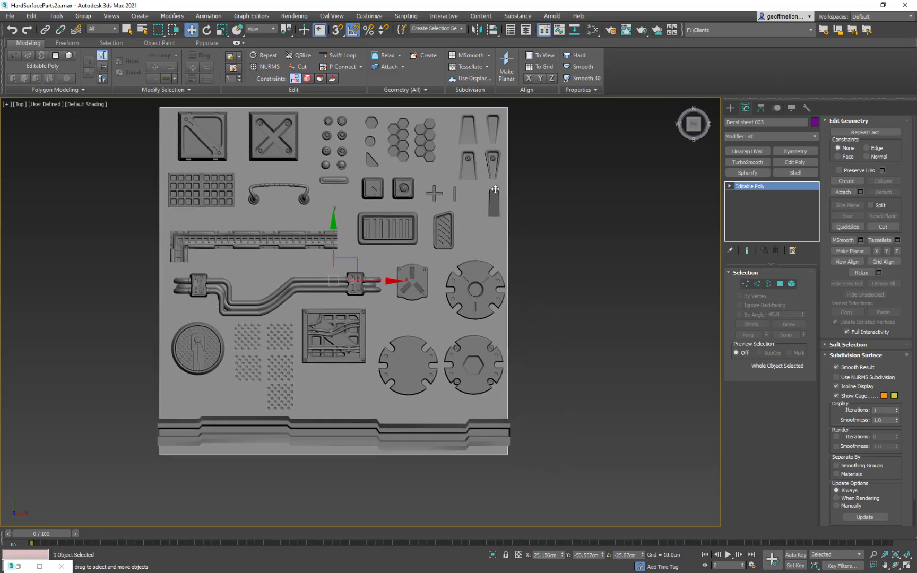
{"action": "right_click", "coordinate": [644, 261]}
{"action": "left_click", "coordinate": [674, 217]}
{"action": "scroll", "coordinate": [558, 197], "scroll_direction": "down", "scroll_amount": 2}
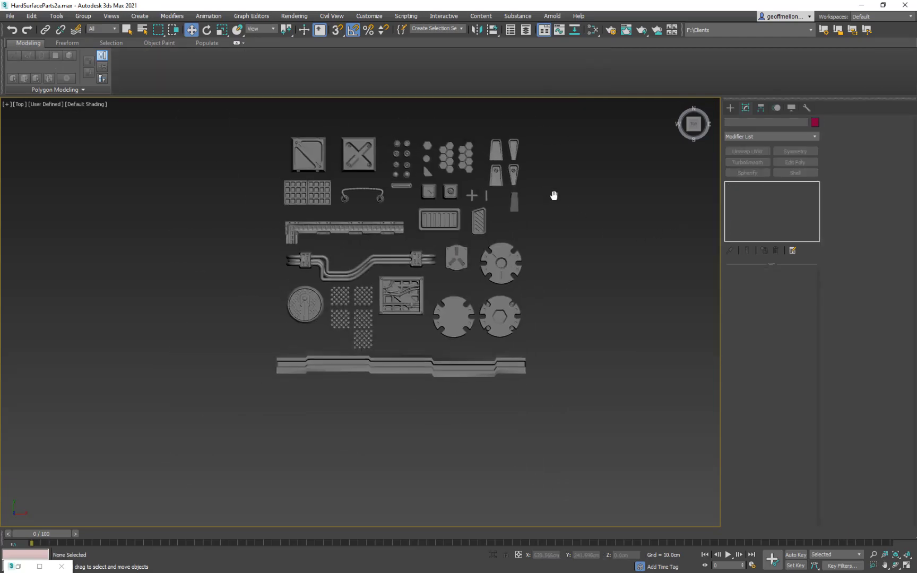
- Export all the displayed parts as HardSurfaceDecals2.fbx in the Week 10 folder, replacing the existing file and keeping the current FBX options
{"action": "left_click_drag", "start_coordinate": [579, 123], "coordinate": [149, 493]}
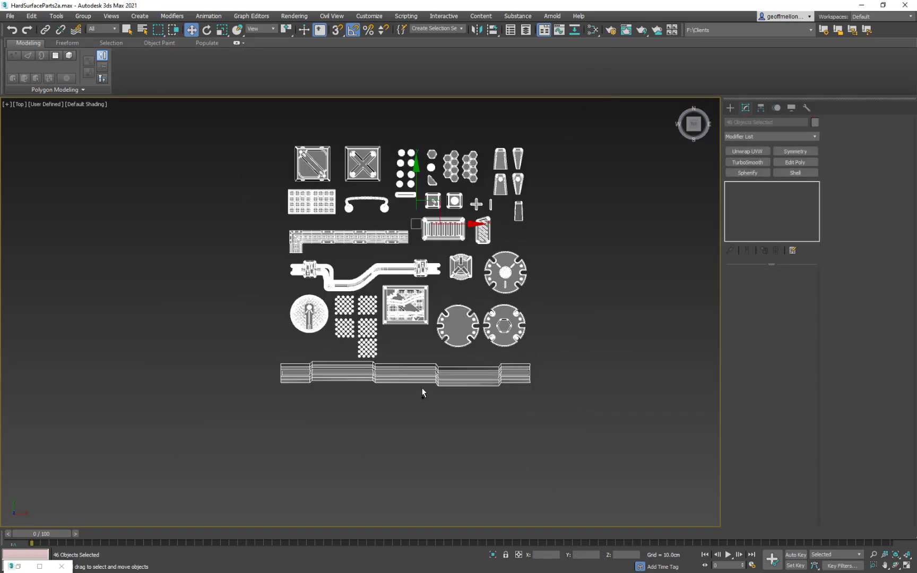
{"action": "key", "text": "ctrl+e"}
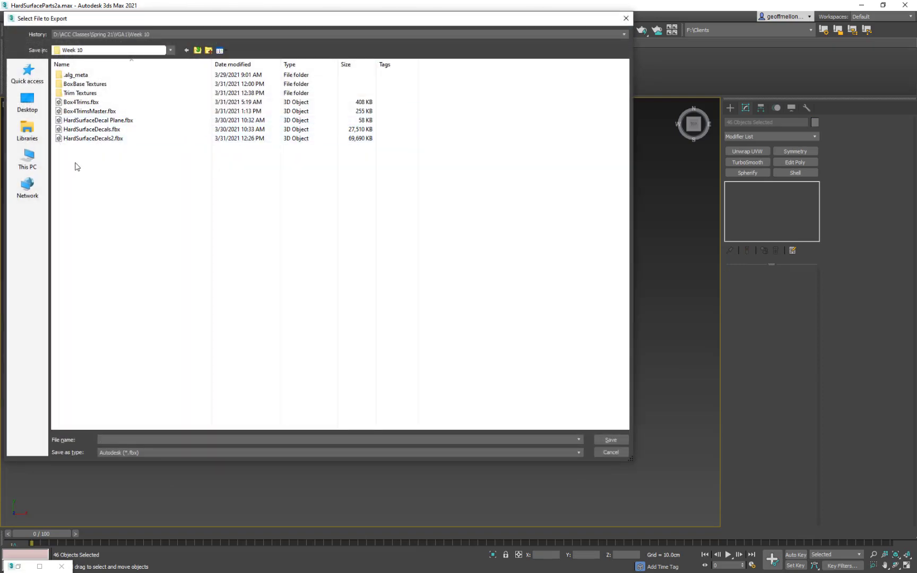
{"action": "left_click", "coordinate": [91, 139]}
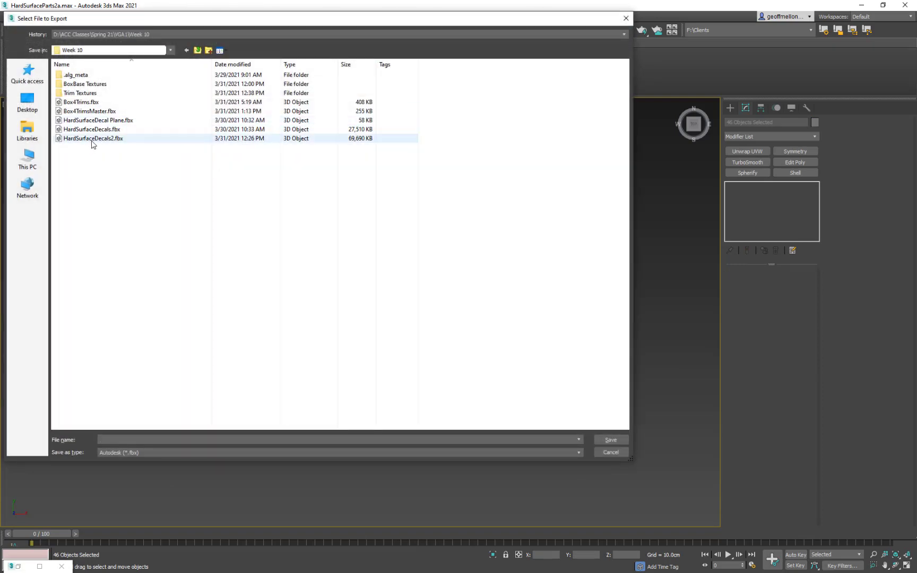
{"action": "left_click", "coordinate": [612, 440]}
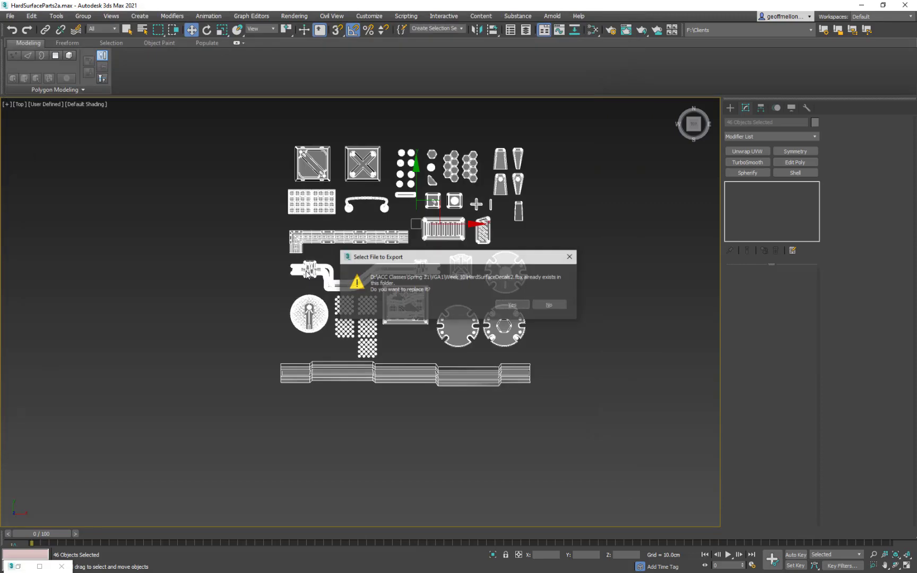
{"action": "left_click", "coordinate": [518, 303]}
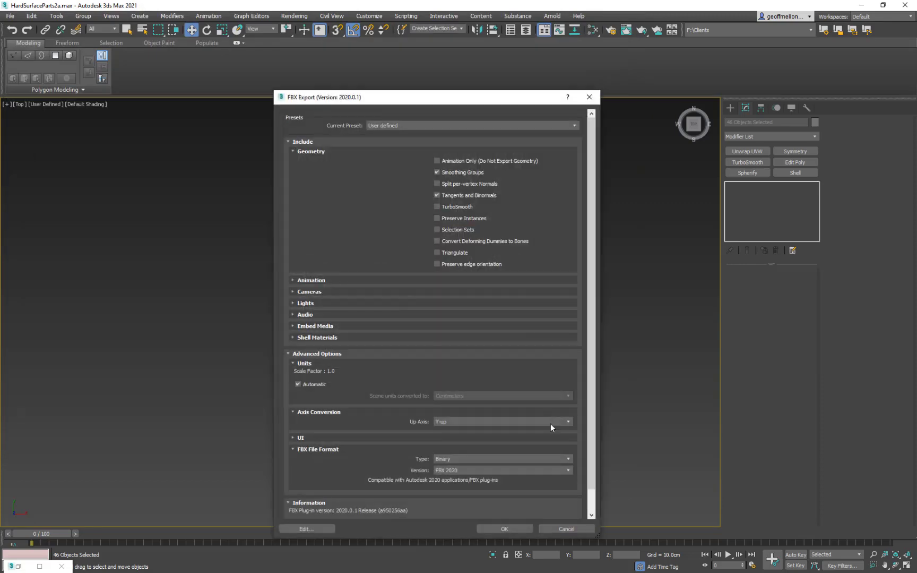
{"action": "left_click", "coordinate": [514, 526]}
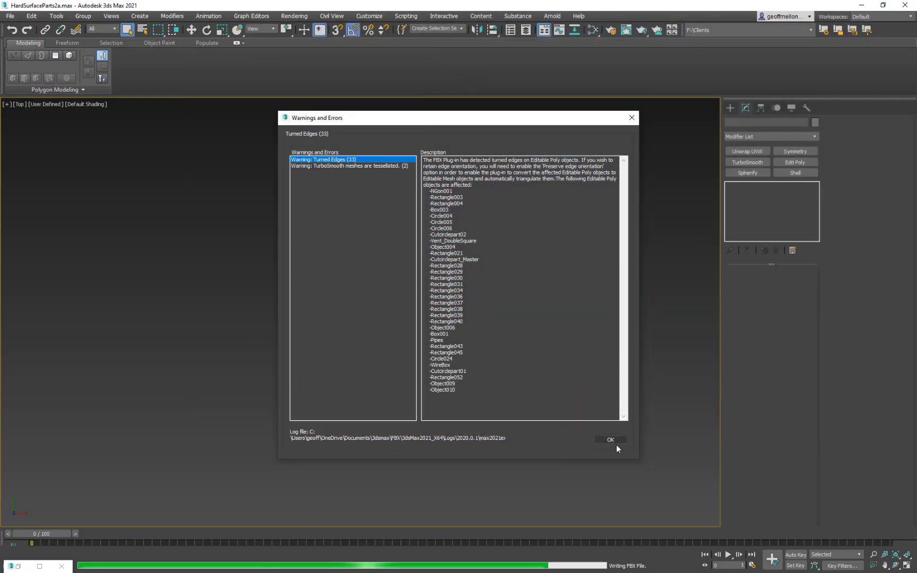
{"action": "left_click", "coordinate": [616, 444]}
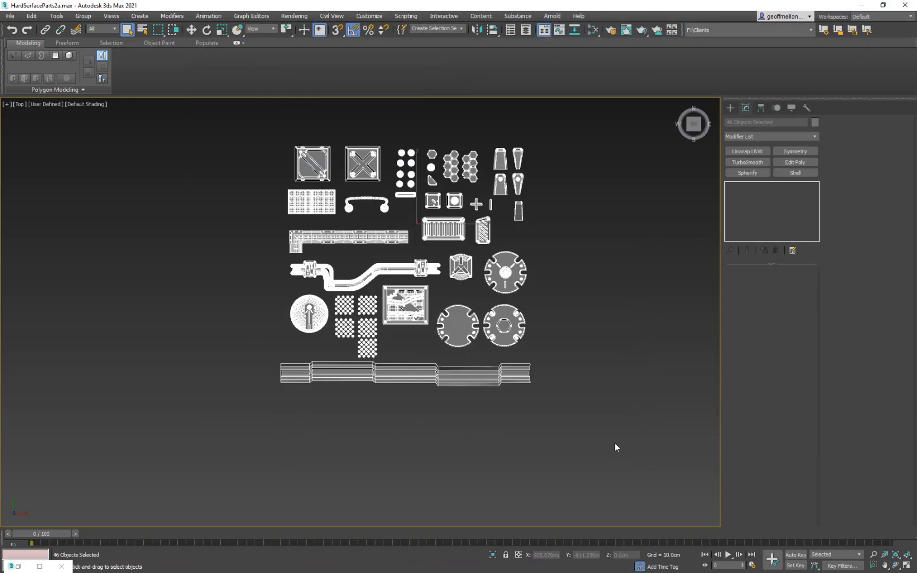
- Switch to Substance Painter and remove the ID mesh map from the Trim sheet 1 texture set
{"action": "key", "text": "alt+Tab"}
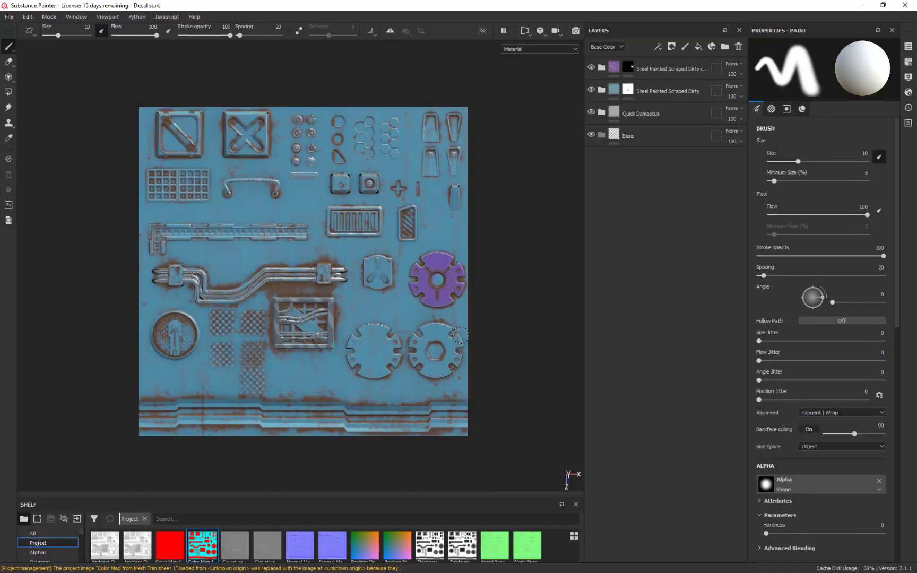
{"action": "left_click", "coordinate": [908, 77]}
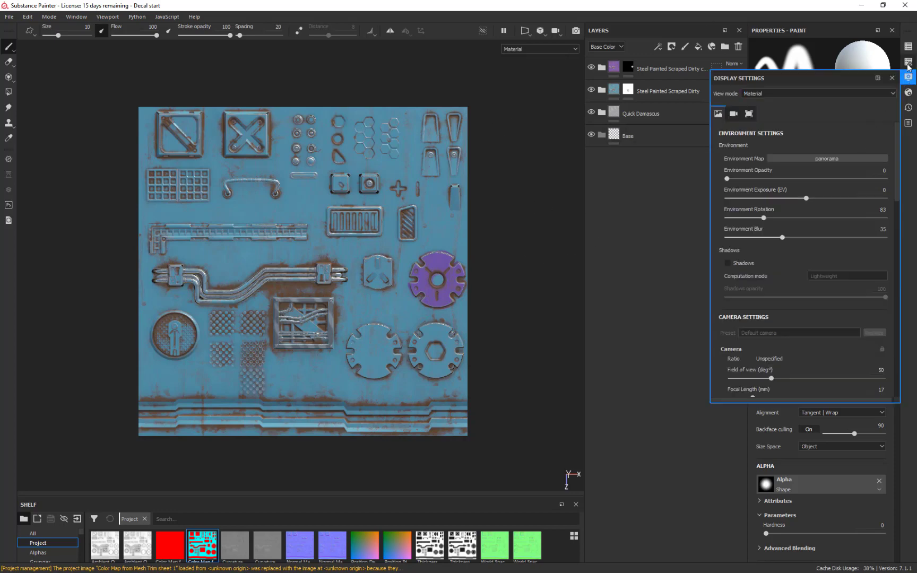
{"action": "left_click", "coordinate": [908, 62]}
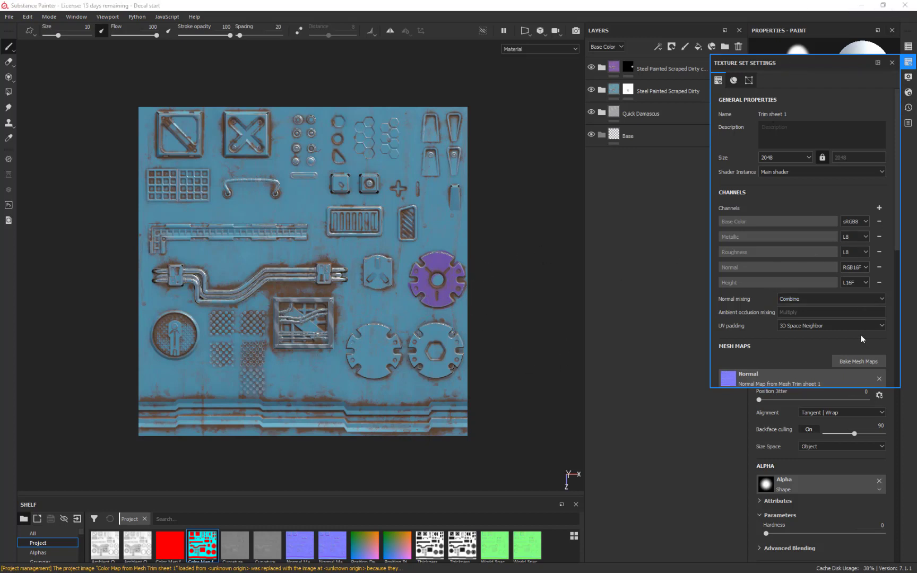
{"action": "scroll", "coordinate": [860, 335], "scroll_direction": "down", "scroll_amount": 3}
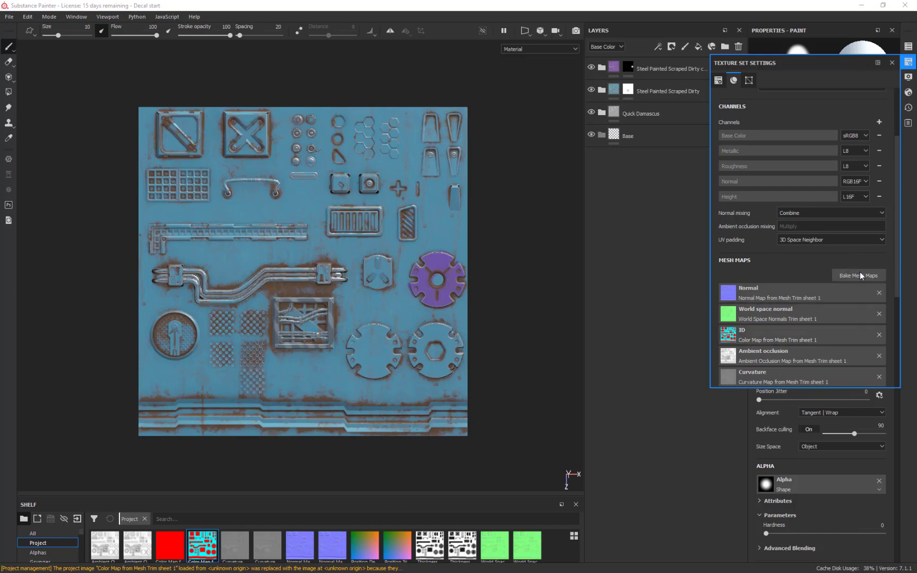
{"action": "left_click", "coordinate": [879, 335]}
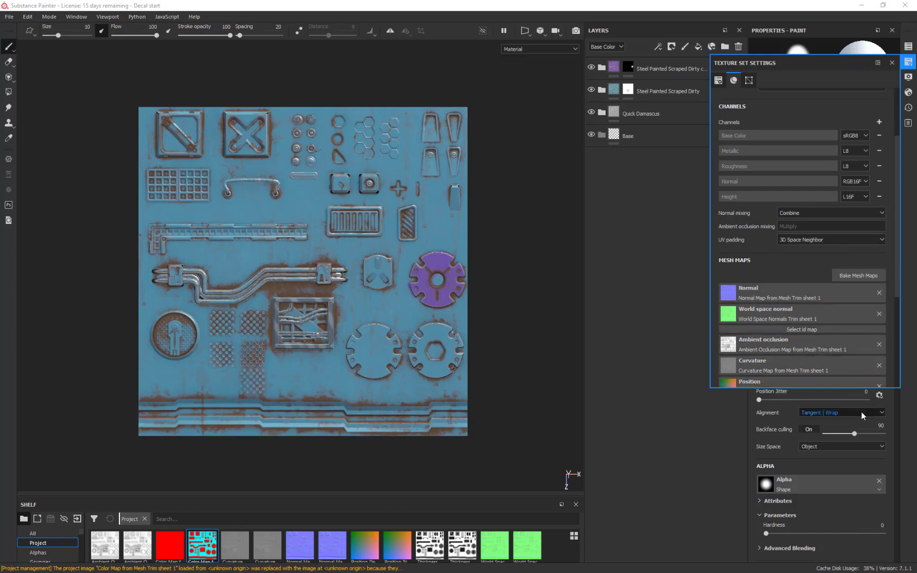
- Reload HardSurfaceDecals2.fbx as the high definition mesh and bake only the ID map for Trim sheet 1
{"action": "left_click", "coordinate": [860, 275]}
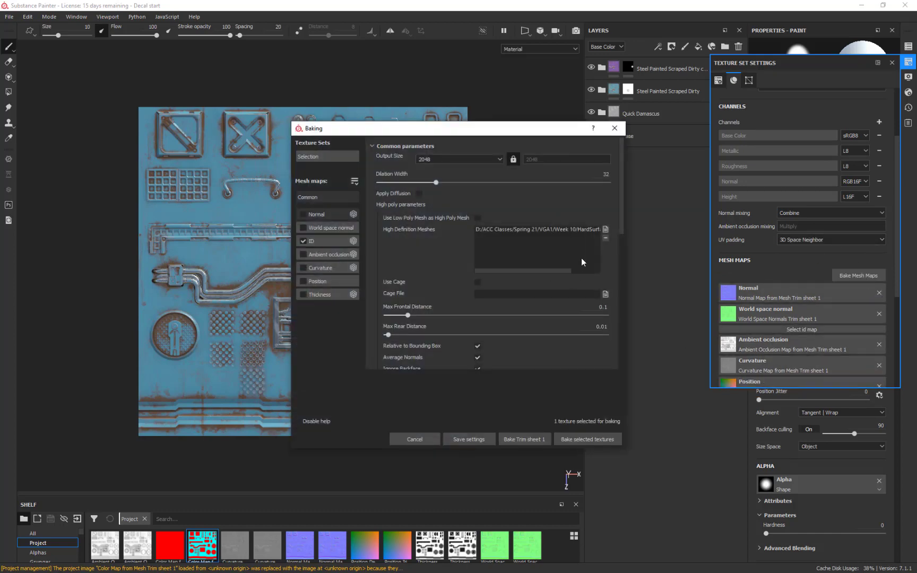
{"action": "left_click", "coordinate": [574, 229]}
{"action": "left_click", "coordinate": [605, 238]}
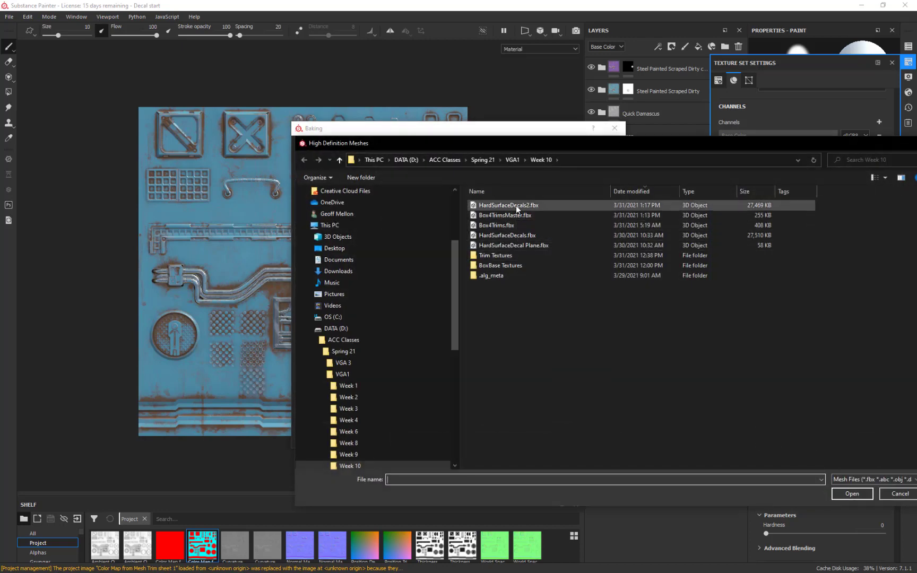
{"action": "left_click", "coordinate": [518, 206]}
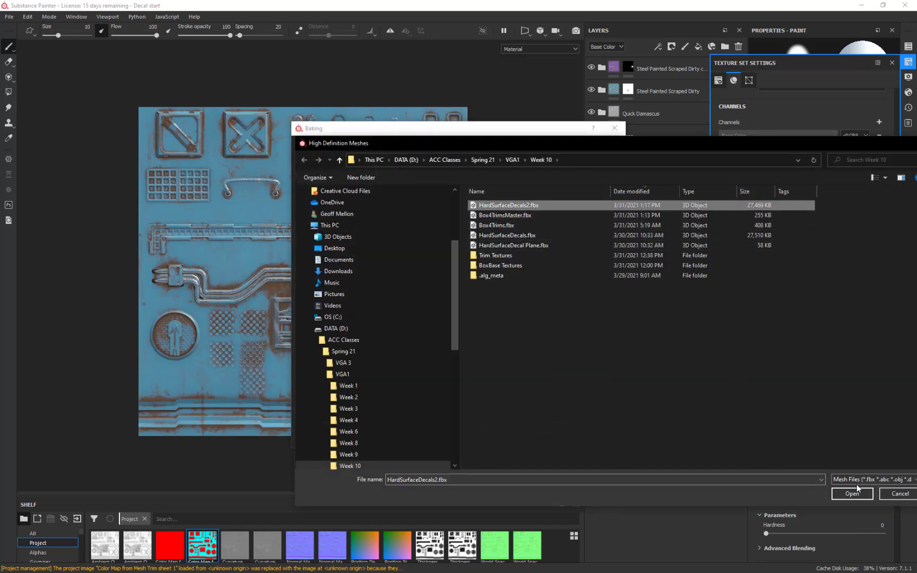
{"action": "left_click", "coordinate": [854, 494]}
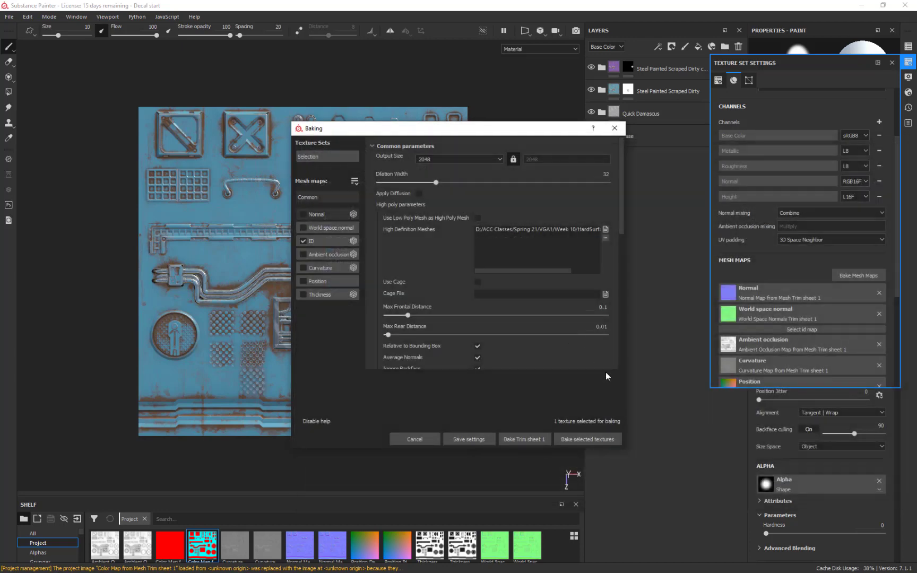
{"action": "left_click", "coordinate": [532, 439]}
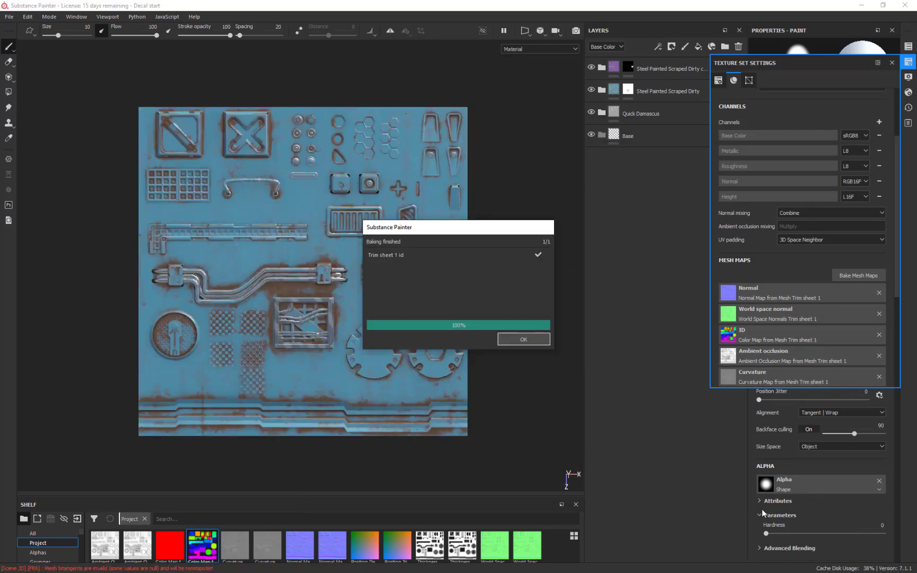
{"action": "left_click", "coordinate": [528, 338]}
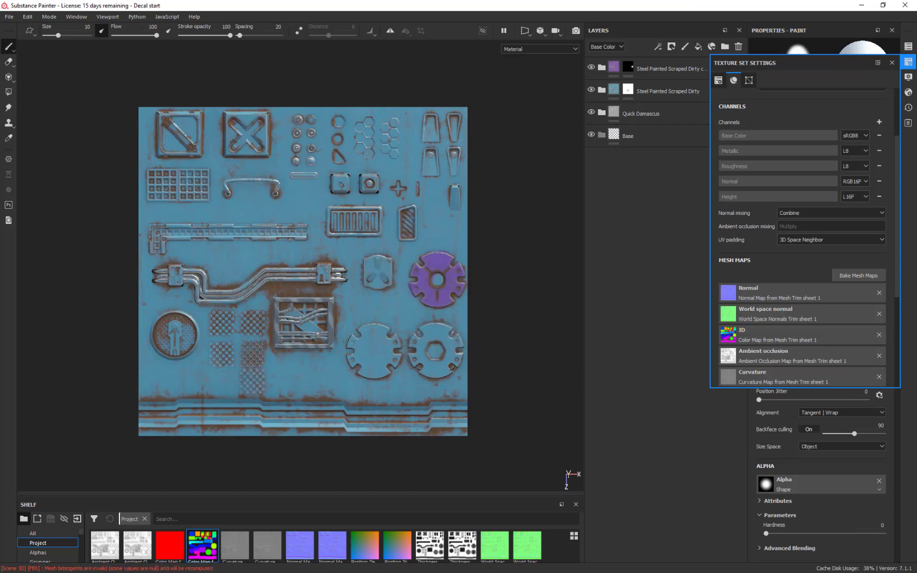
{"action": "left_click", "coordinate": [622, 337]}
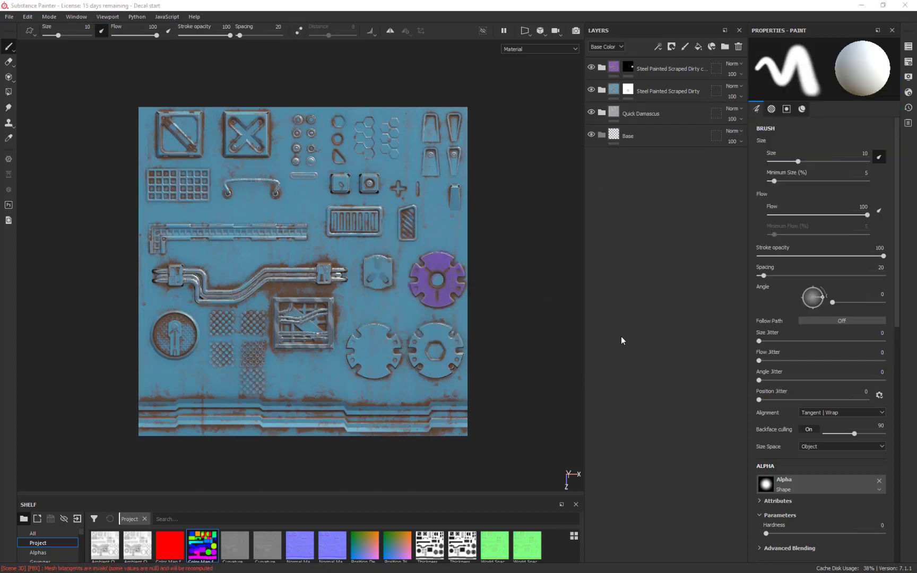
- Load HardSurfaceDecals2.fbx as the high definition mesh again and bake all seven mesh maps for Trim sheet 1 at 2048
{"action": "left_click", "coordinate": [908, 64]}
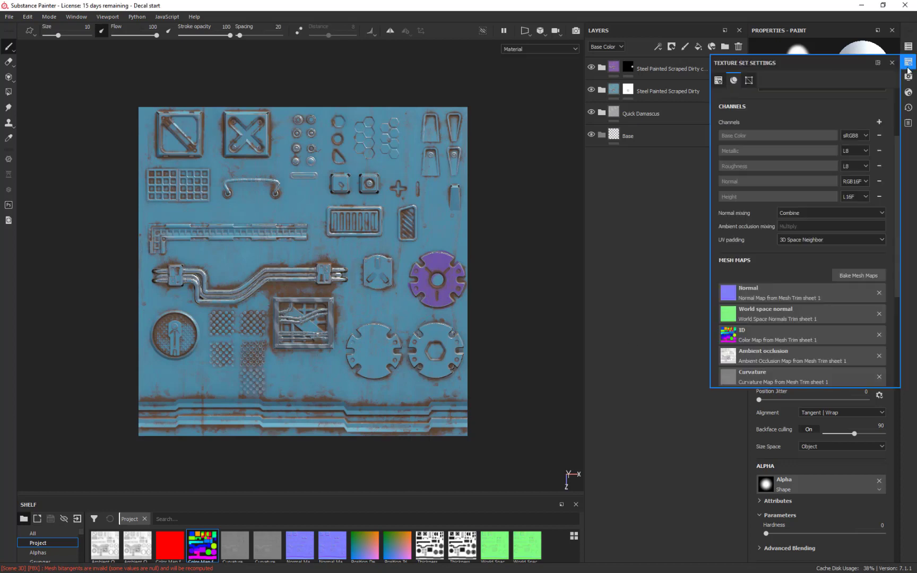
{"action": "left_click", "coordinate": [861, 274]}
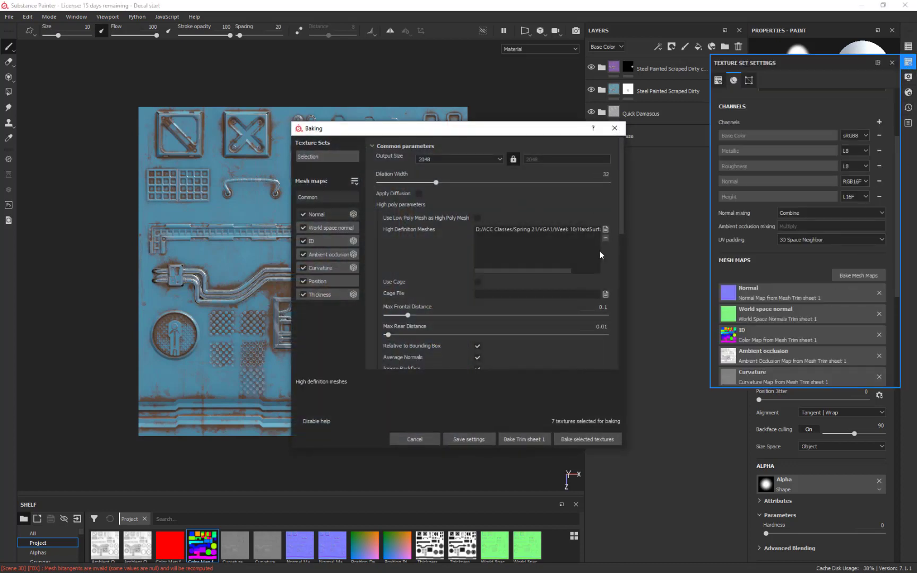
{"action": "left_click", "coordinate": [605, 230]}
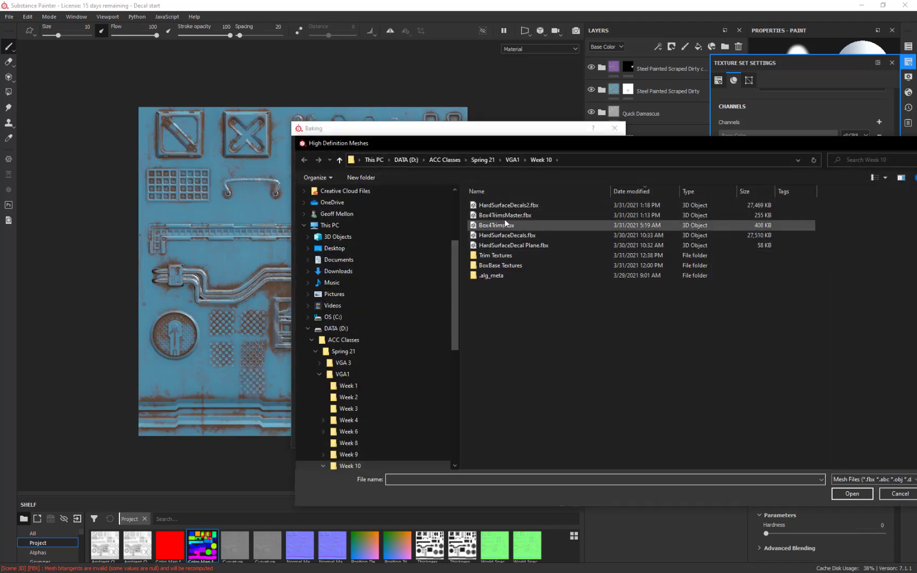
{"action": "left_click", "coordinate": [508, 205]}
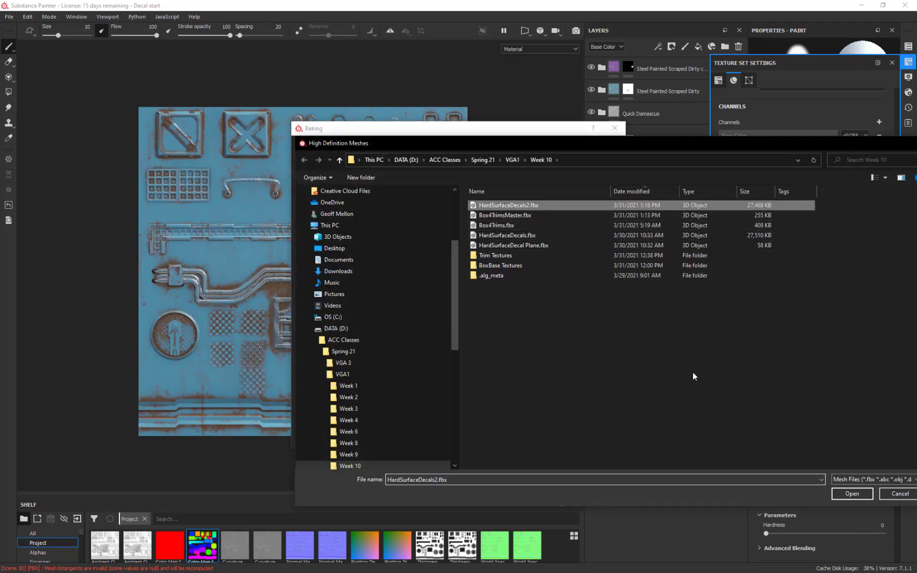
{"action": "left_click", "coordinate": [852, 493]}
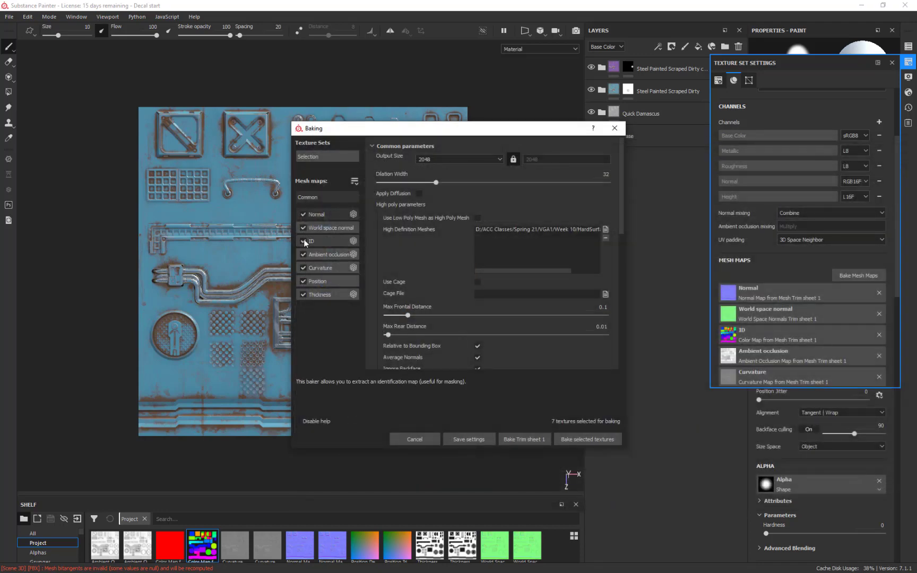
{"action": "left_click", "coordinate": [594, 438]}
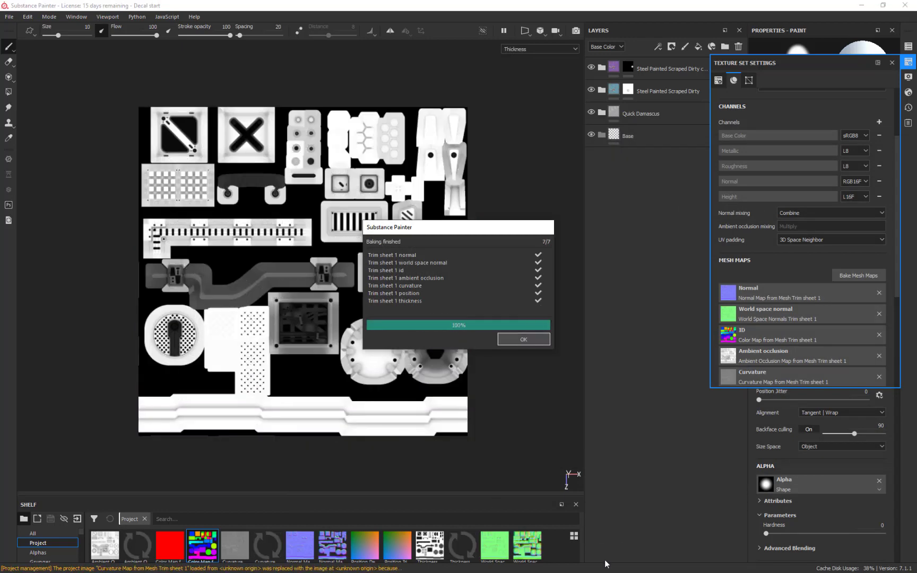
- Dismiss the finished bake report and examine the rebaked trim sheet up close in the viewport
{"action": "left_click", "coordinate": [542, 343]}
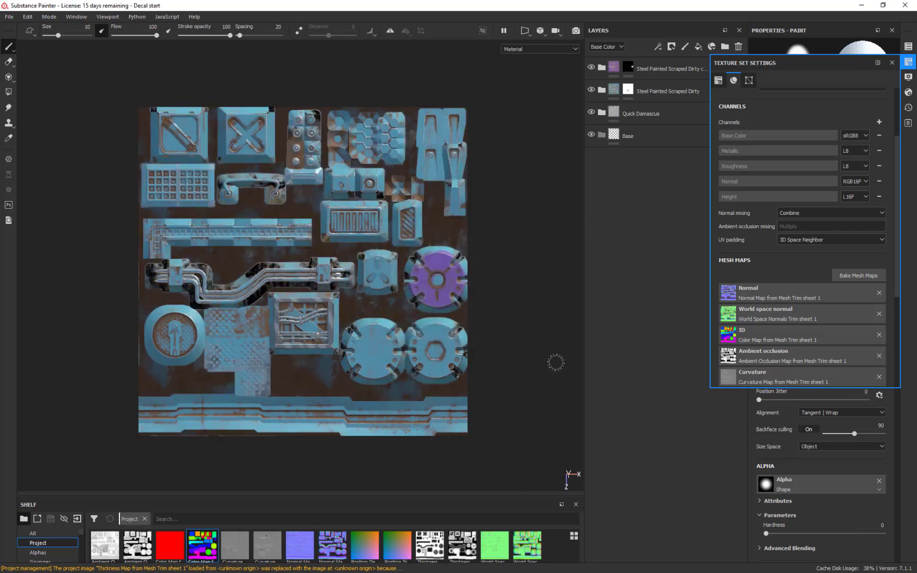
{"action": "mouse_move", "coordinate": [555, 424]}
{"action": "left_mouse_down", "text": "alt"}
{"action": "mouse_move", "coordinate": [506, 276]}
{"action": "mouse_move", "coordinate": [487, 341]}
{"action": "mouse_move", "coordinate": [564, 418]}
{"action": "left_mouse_up", "text": "alt"}
{"action": "mouse_move", "coordinate": [554, 378]}
{"action": "right_mouse_down", "text": "alt"}
{"action": "mouse_move", "coordinate": [592, 493]}
{"action": "mouse_move", "coordinate": [600, 451]}
{"action": "right_mouse_up", "text": "alt"}
{"action": "mouse_move", "coordinate": [563, 359]}
{"action": "middle_mouse_down", "text": "alt"}
{"action": "mouse_move", "coordinate": [530, 297]}
{"action": "mouse_move", "coordinate": [564, 306]}
{"action": "middle_mouse_up", "text": "alt"}
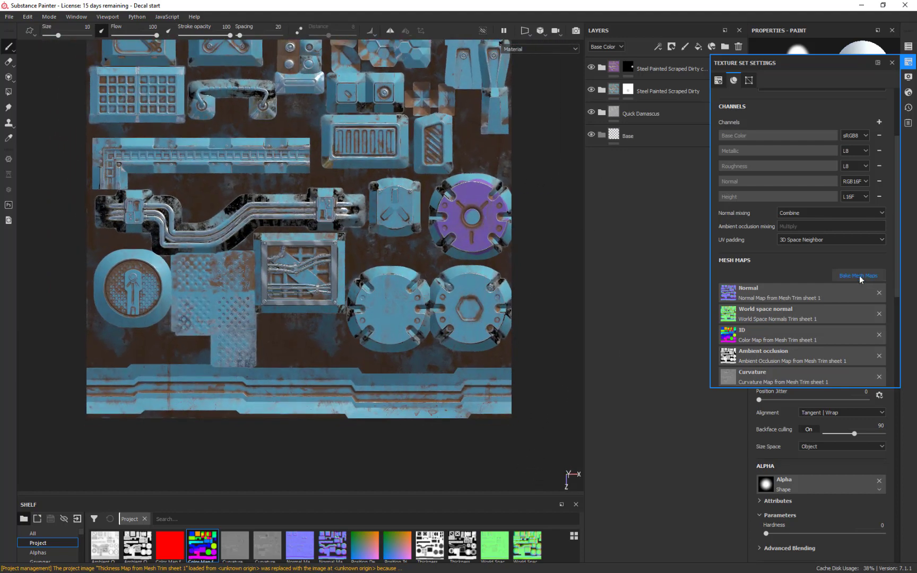
{"action": "left_click", "coordinate": [851, 280]}
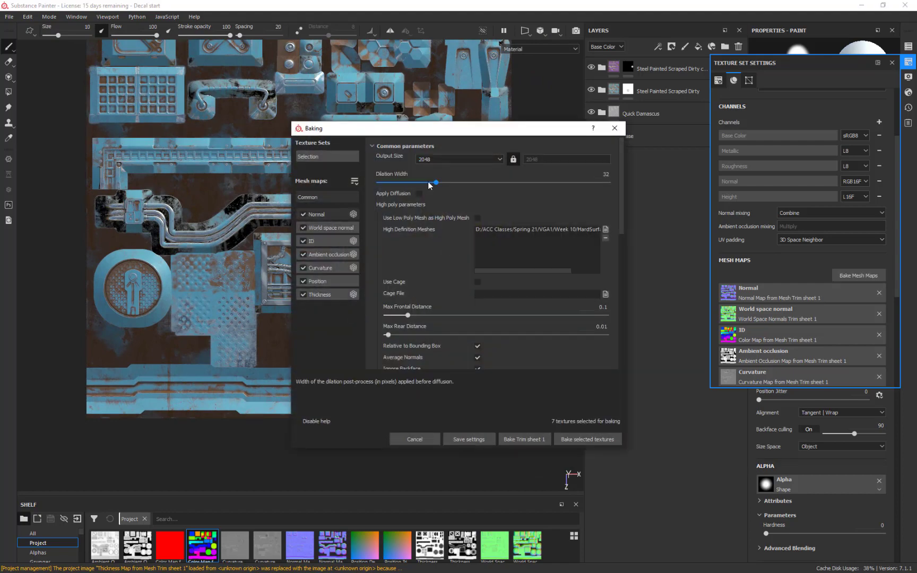
{"action": "left_click", "coordinate": [614, 128]}
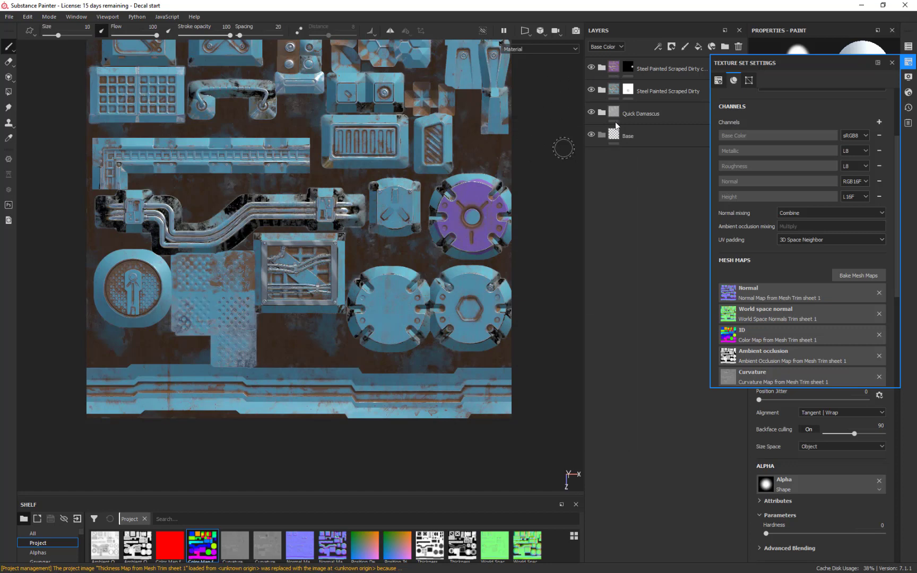
{"action": "left_click", "coordinate": [908, 62]}
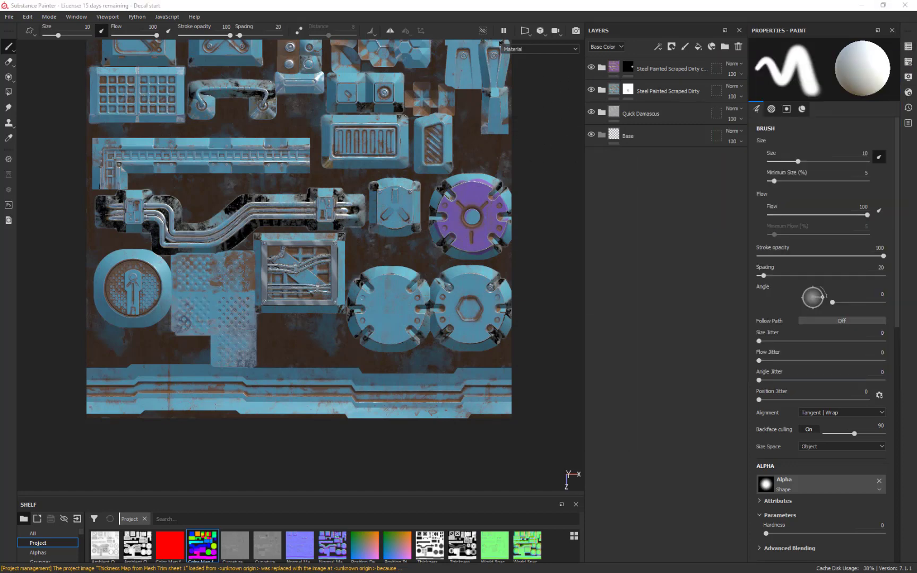
- Switch to 3ds Max, undo the last two changes to restore the backing plane, and select every object
{"action": "key", "text": "alt+Tab"}
{"action": "right_click", "coordinate": [619, 240]}
{"action": "left_click", "coordinate": [582, 227]}
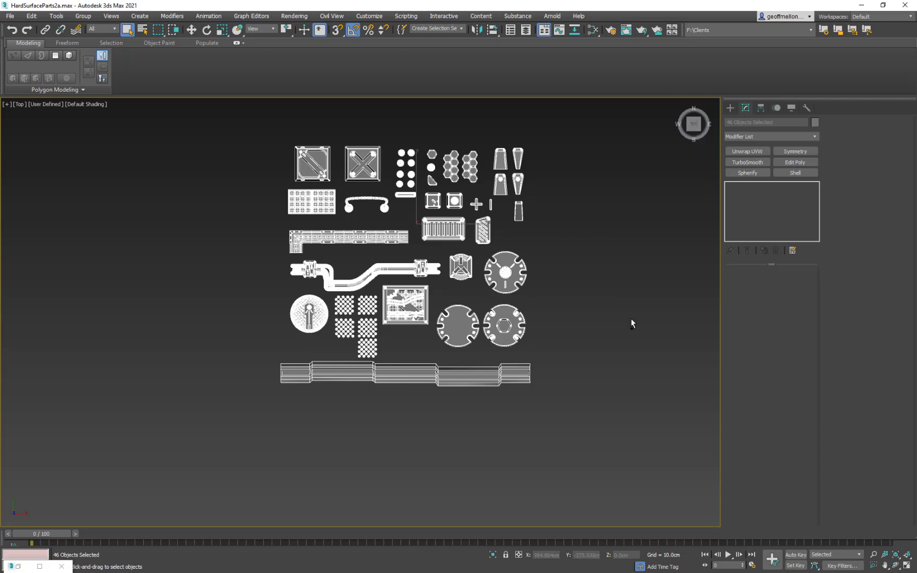
{"action": "key", "text": "ctrl+z"}
{"action": "key", "text": "ctrl+z"}
{"action": "key", "text": "ctrl+a"}
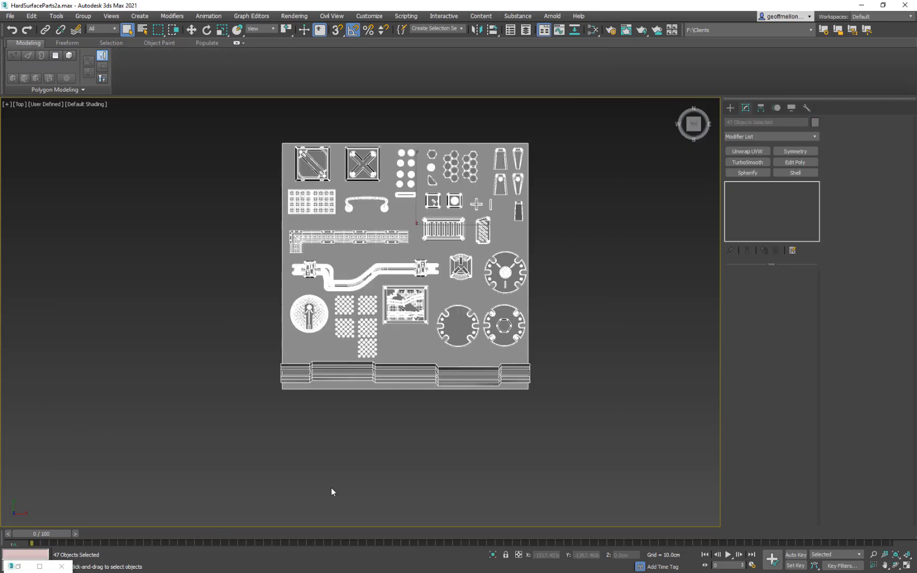
- Export all the parts with the backing plane as HardSurfaceDecals.fbx in the Week 10 folder, replacing the existing file and keeping the current FBX options
{"action": "key", "text": "ctrl+e"}
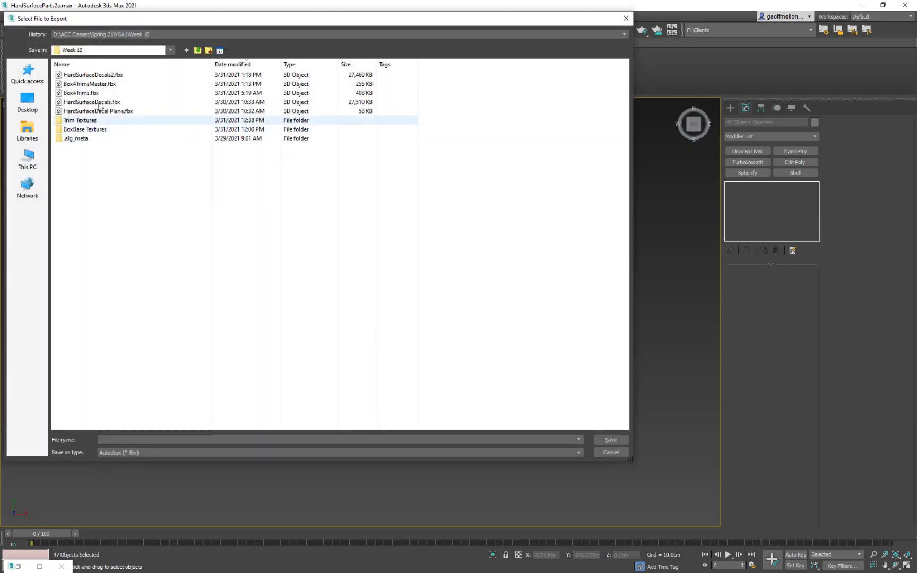
{"action": "left_click", "coordinate": [95, 76]}
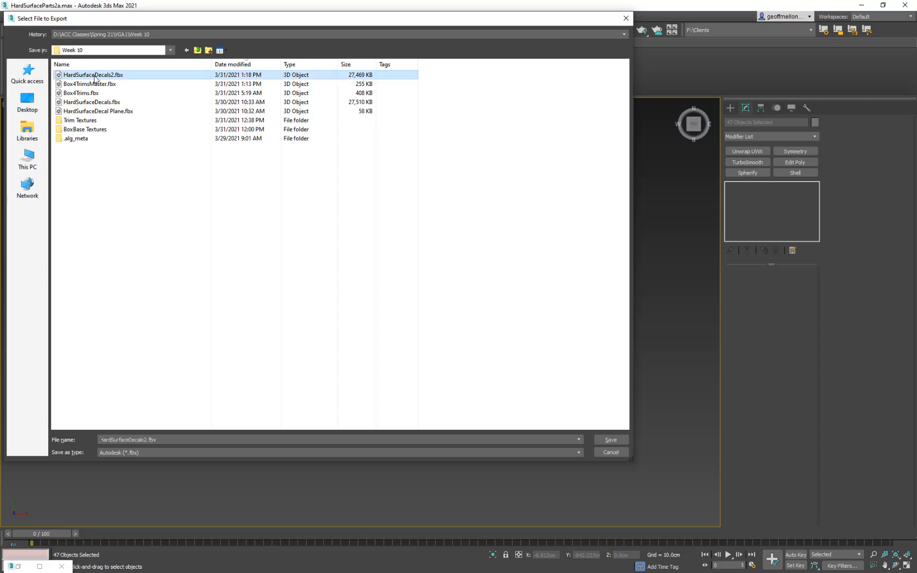
{"action": "left_click", "coordinate": [96, 103]}
{"action": "left_click", "coordinate": [609, 440]}
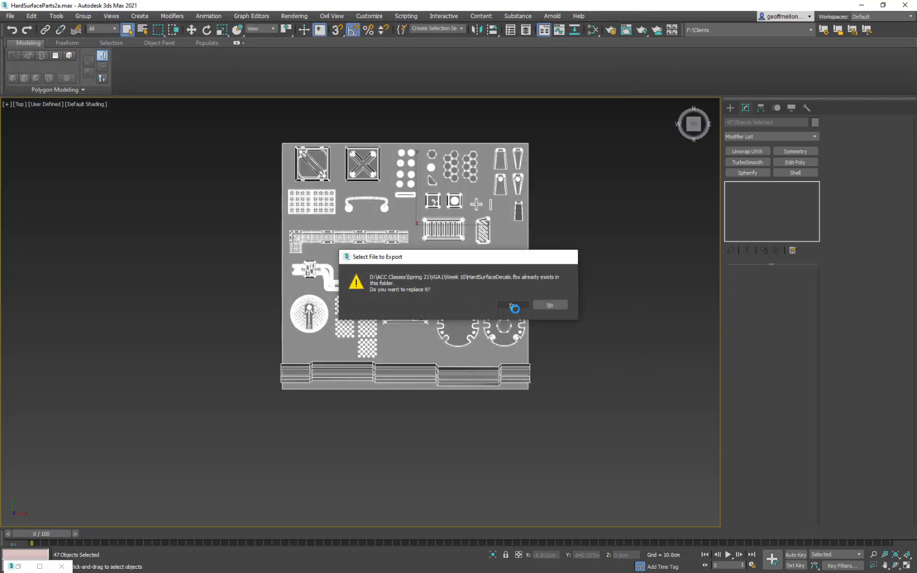
{"action": "left_click", "coordinate": [513, 306]}
{"action": "left_click", "coordinate": [518, 526]}
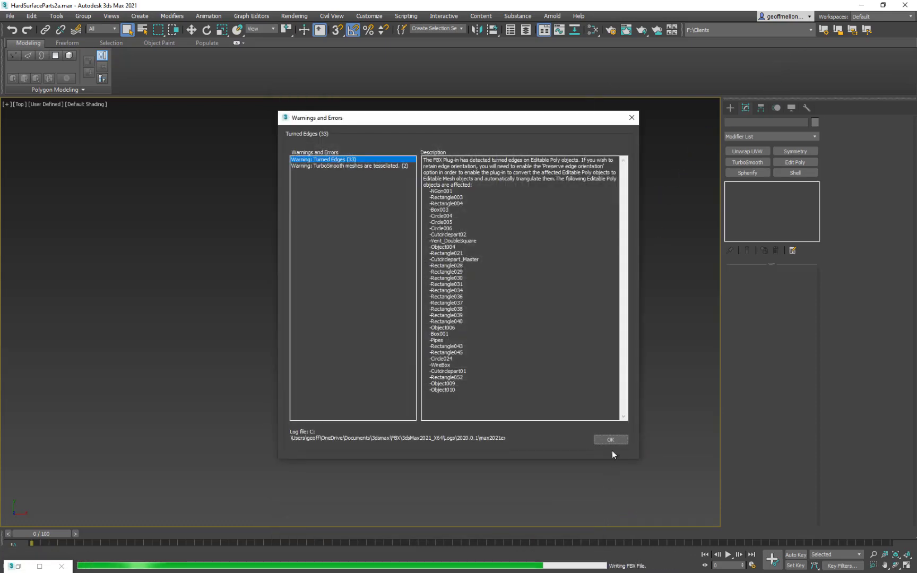
{"action": "left_click", "coordinate": [610, 440]}
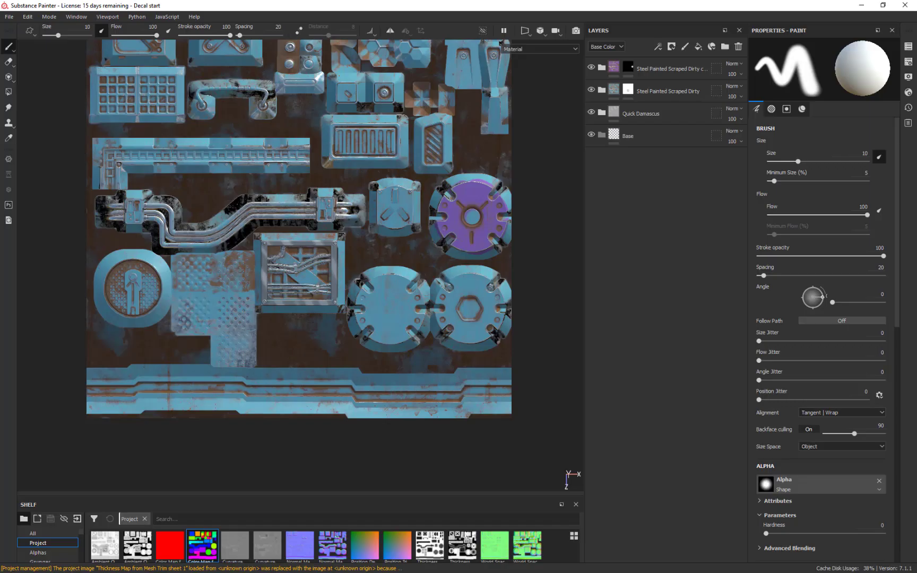
- In Substance Painter, replace the high definition mesh in the bake settings with HardSurfaceDecals.fbx from the Week 10 folder
{"action": "left_click", "coordinate": [908, 62]}
{"action": "left_click", "coordinate": [848, 277]}
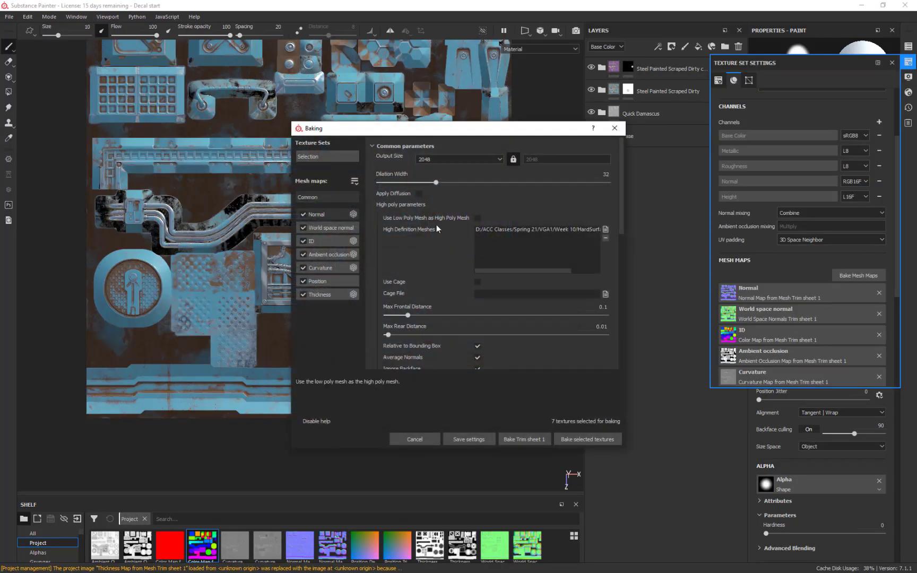
{"action": "left_click", "coordinate": [561, 229]}
{"action": "left_click", "coordinate": [520, 441]}
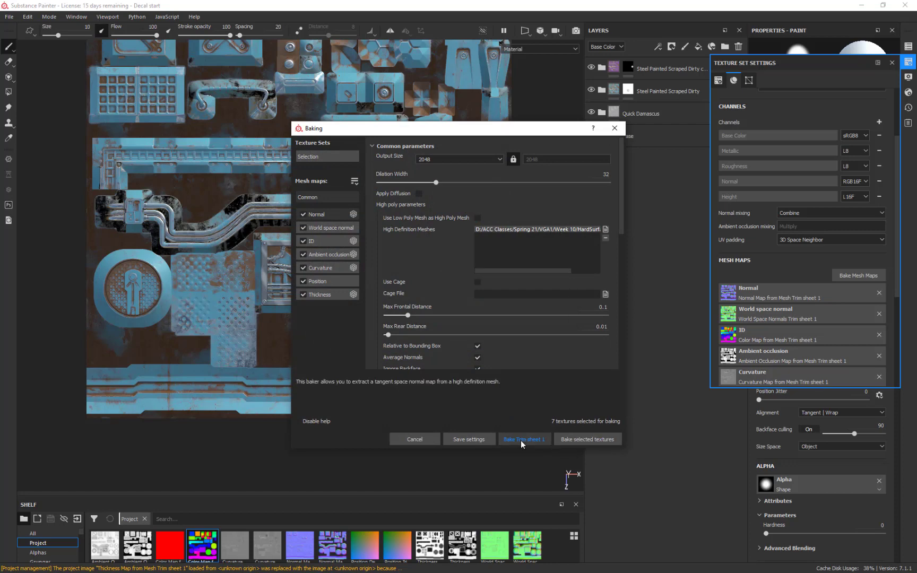
{"action": "left_click", "coordinate": [605, 238]}
{"action": "left_click", "coordinate": [606, 229]}
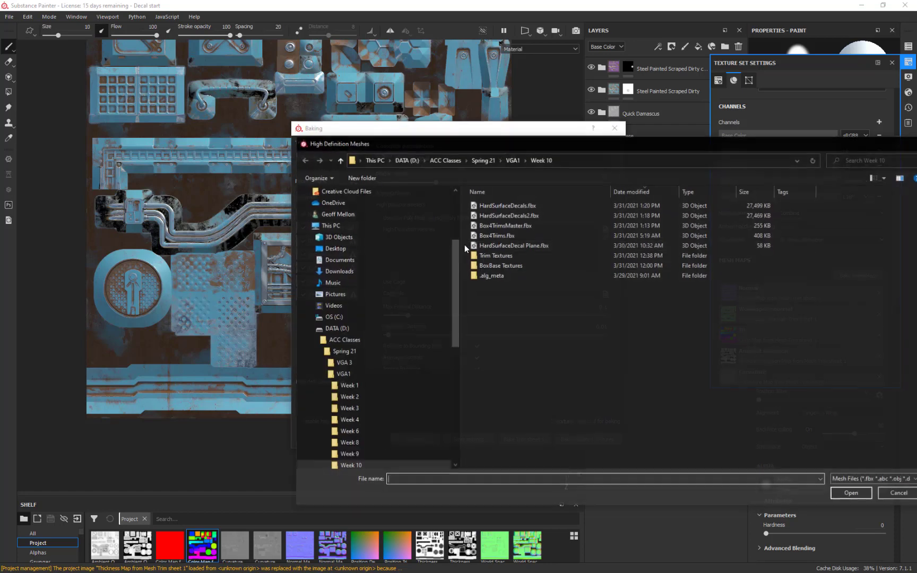
{"action": "left_click", "coordinate": [506, 205]}
{"action": "left_click", "coordinate": [865, 494]}
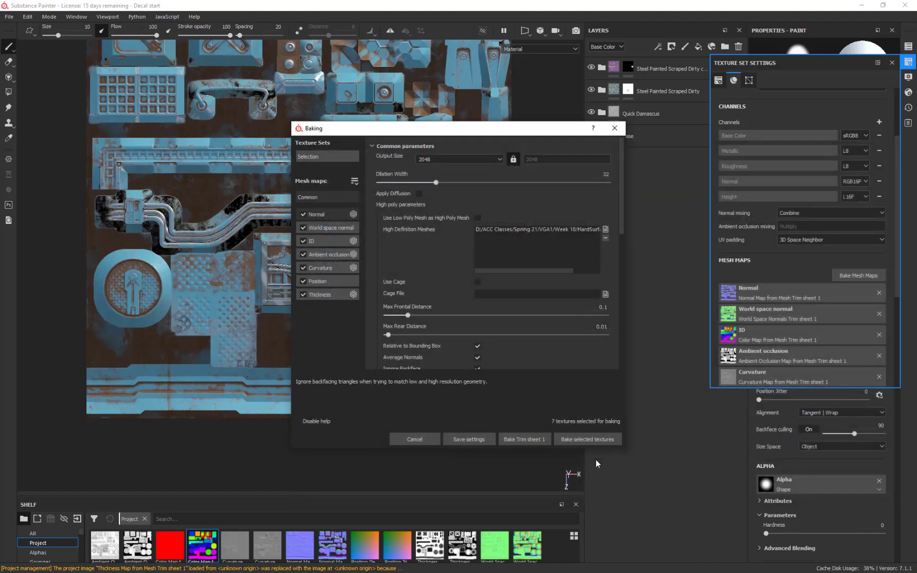
- Bake all seven mesh maps for Trim sheet 1 at 2048, look over the whole sheet and close the texture set settings
{"action": "left_click", "coordinate": [594, 440]}
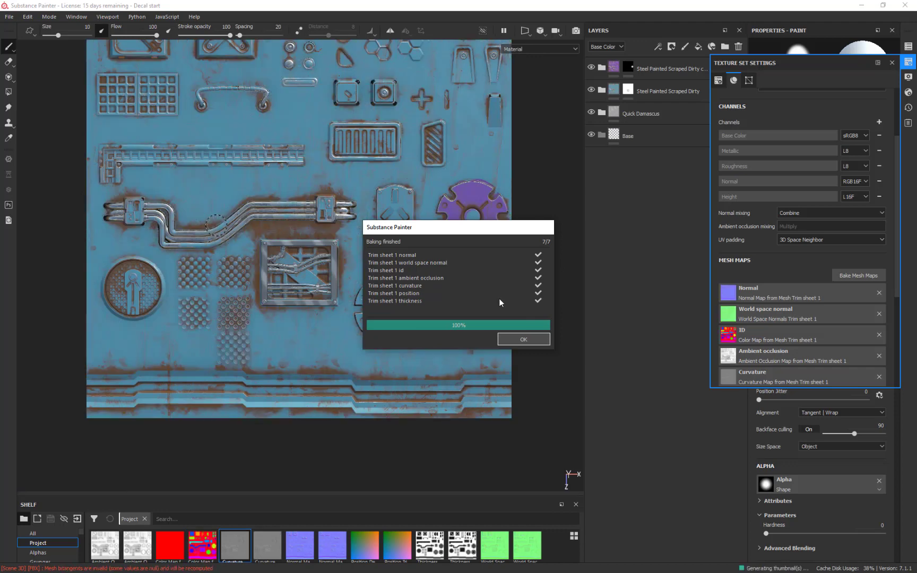
{"action": "left_click", "coordinate": [550, 341]}
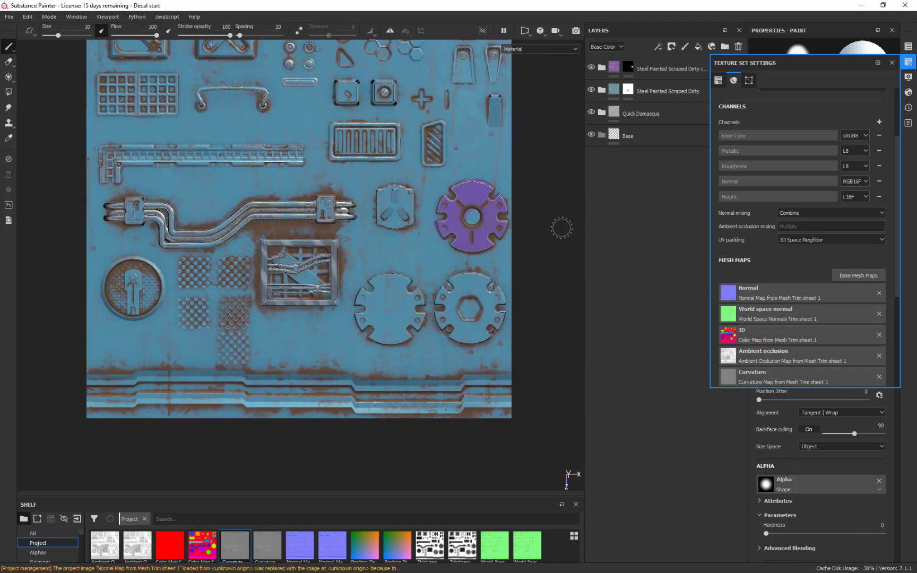
{"action": "left_click_drag", "start_coordinate": [568, 197], "coordinate": [543, 195], "text": "alt"}
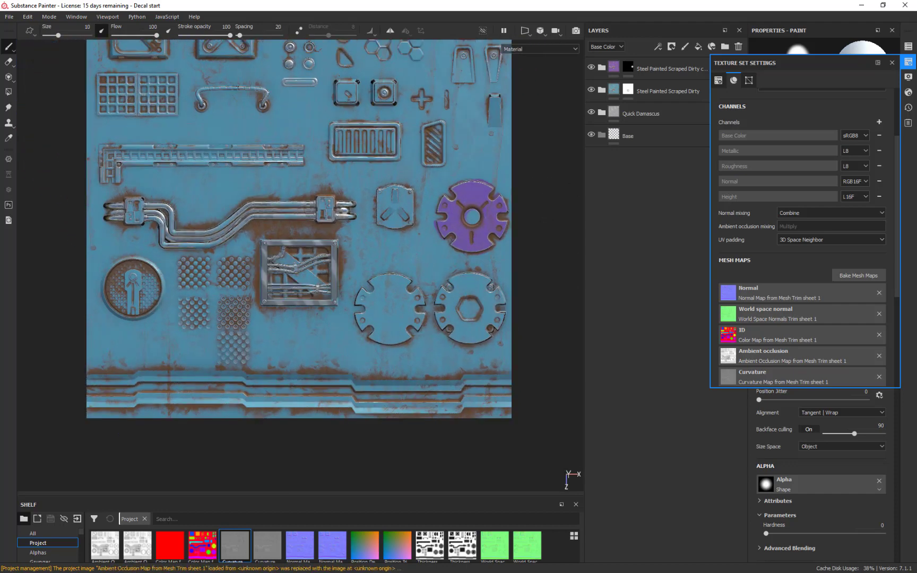
{"action": "middle_click_drag", "start_coordinate": [522, 158], "coordinate": [522, 237], "text": "alt"}
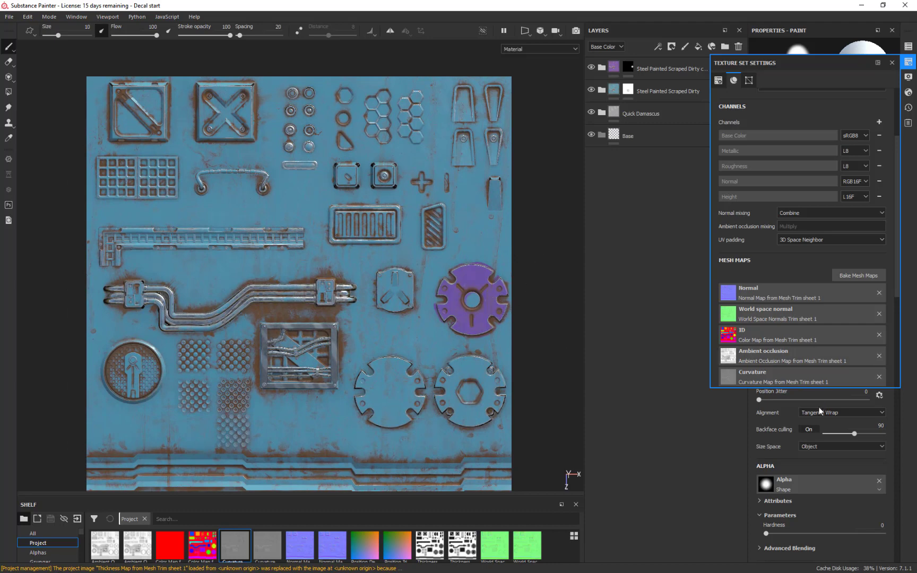
{"action": "left_click", "coordinate": [892, 63]}
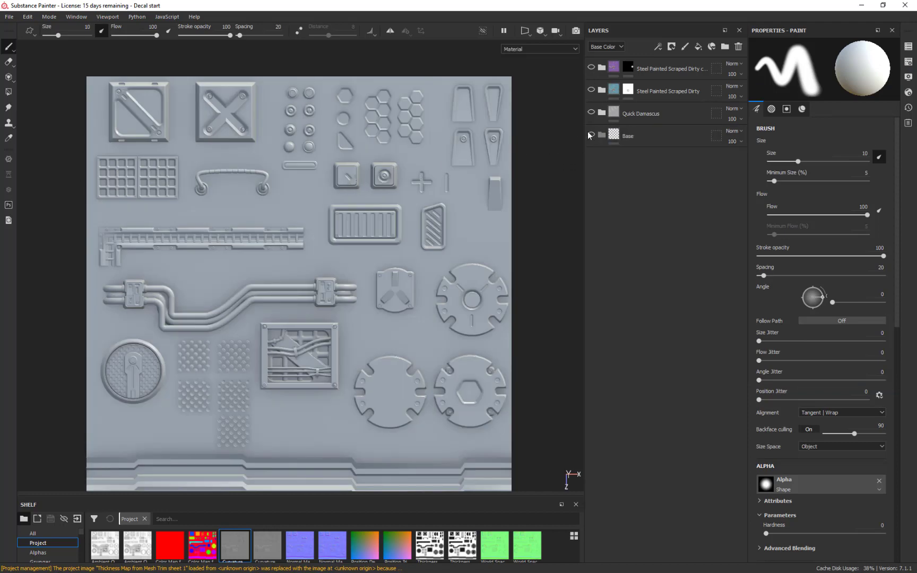
- Toggle the visibility of the Quick Damascus and Steel Painted Scraped Dirty folders to examine the baked detail under each material
{"action": "left_click", "coordinate": [635, 137]}
{"action": "left_click", "coordinate": [592, 112]}
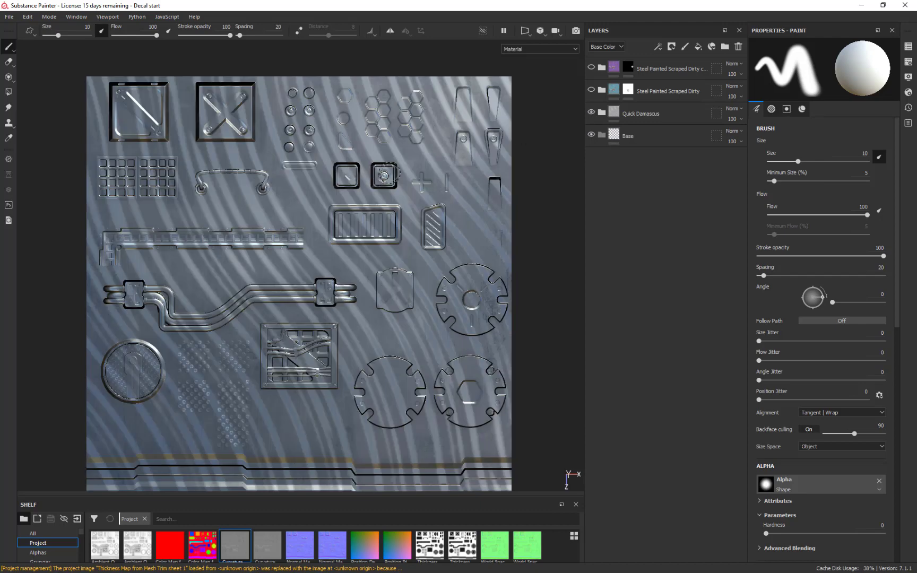
{"action": "left_click", "coordinate": [601, 113]}
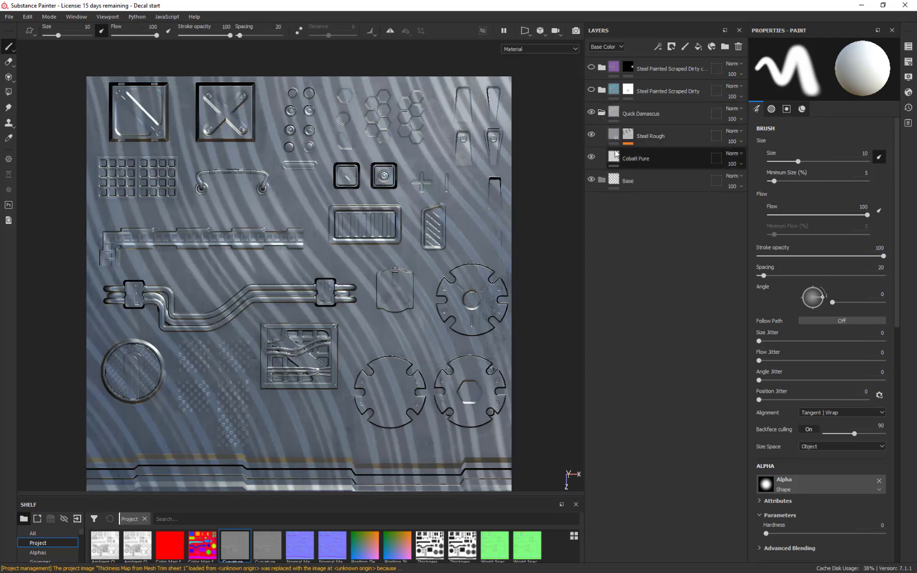
{"action": "left_click", "coordinate": [601, 113]}
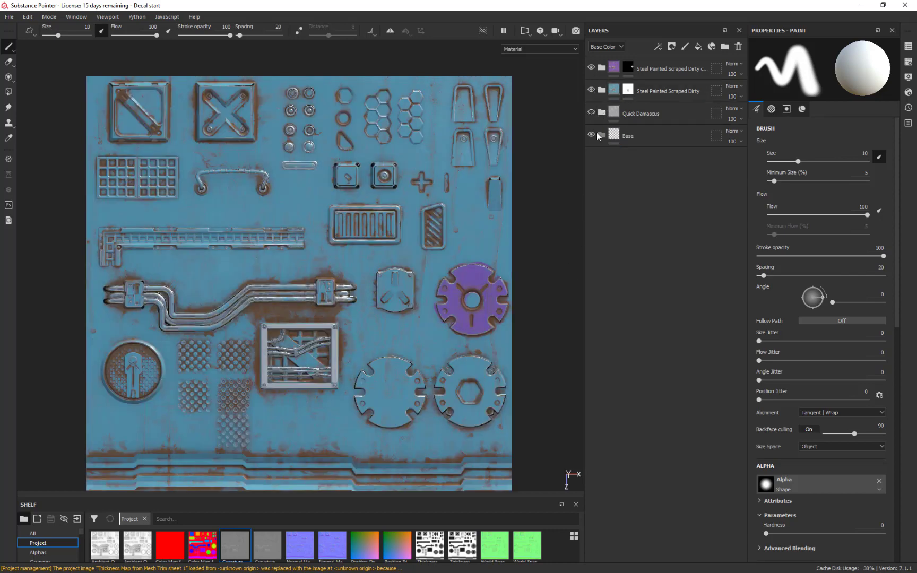
{"action": "left_click", "coordinate": [592, 89]}
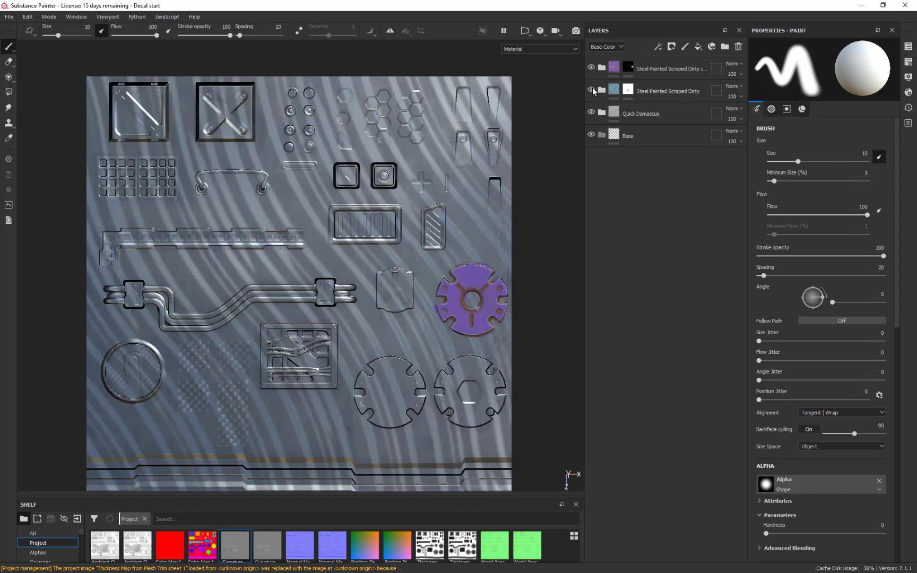
{"action": "left_click", "coordinate": [592, 87]}
{"action": "left_click", "coordinate": [592, 88]}
{"action": "left_click", "coordinate": [593, 114]}
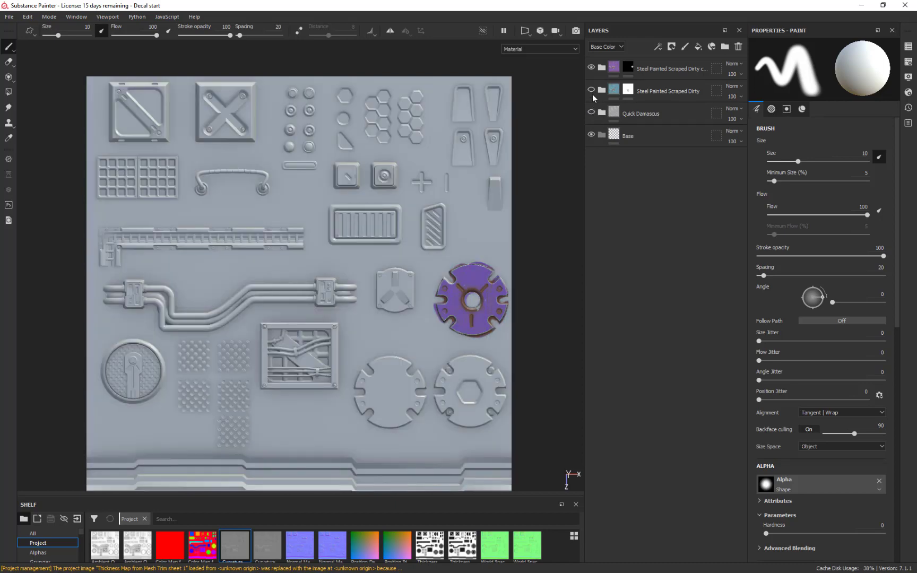
{"action": "left_click", "coordinate": [591, 91]}
{"action": "left_click", "coordinate": [591, 91]}
{"action": "left_click", "coordinate": [592, 90]}
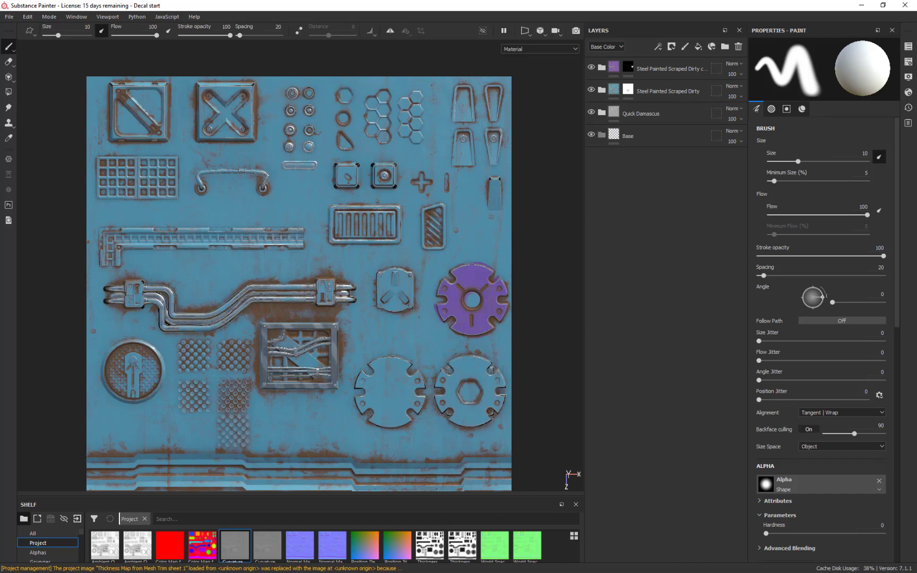
- Switch to 3ds Max and clear the object selection
{"action": "key", "text": "alt+Tab"}
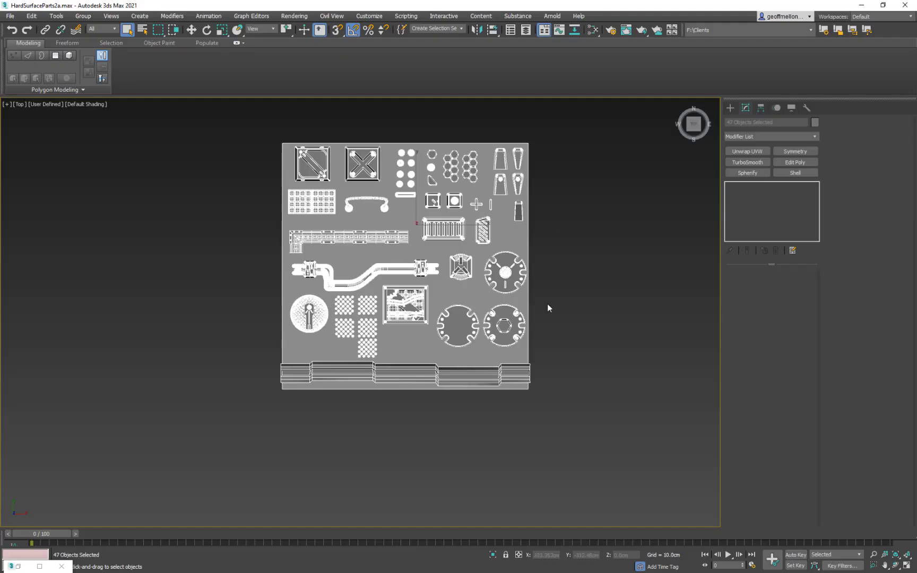
{"action": "left_click", "coordinate": [631, 256]}
{"action": "left_click", "coordinate": [505, 272]}
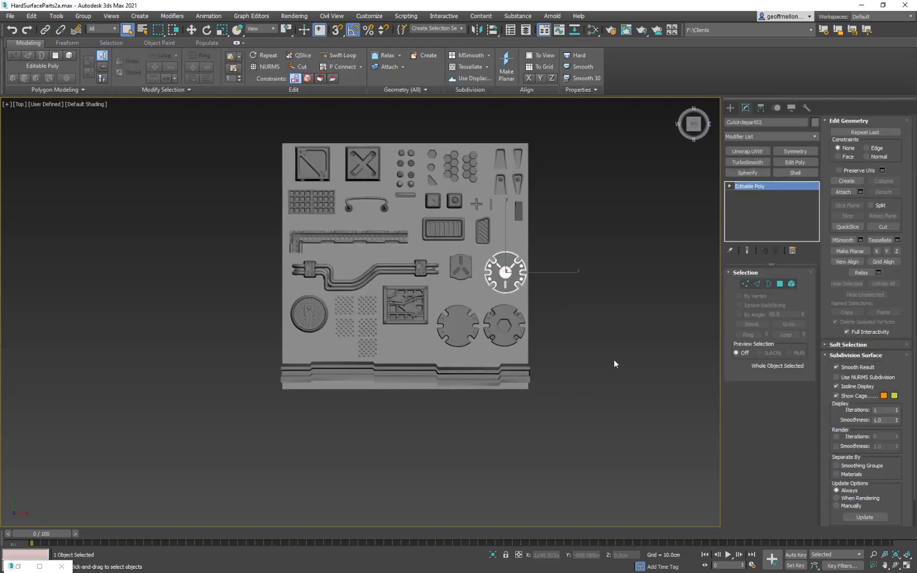
{"action": "left_click", "coordinate": [844, 192]}
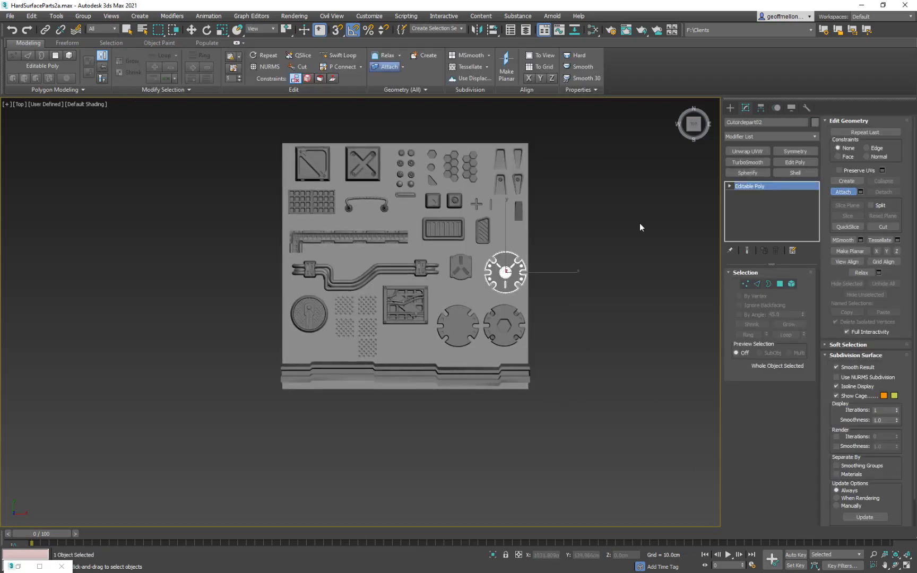
{"action": "middle_click_drag", "start_coordinate": [641, 227], "coordinate": [575, 254]}
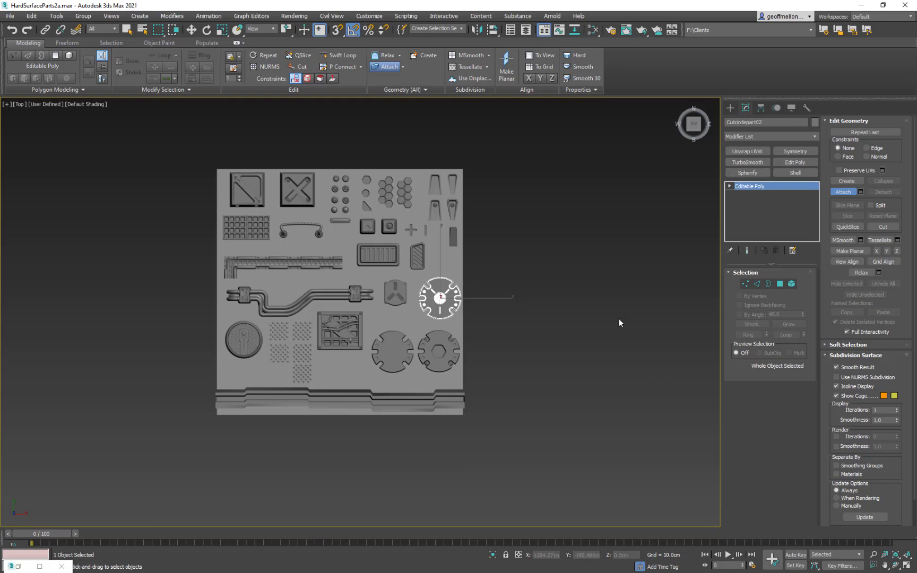
- Clone all the parts and the backing plane in place, and hide the selected clones
{"action": "key", "text": "w"}
{"action": "key", "text": "ctrl+a"}
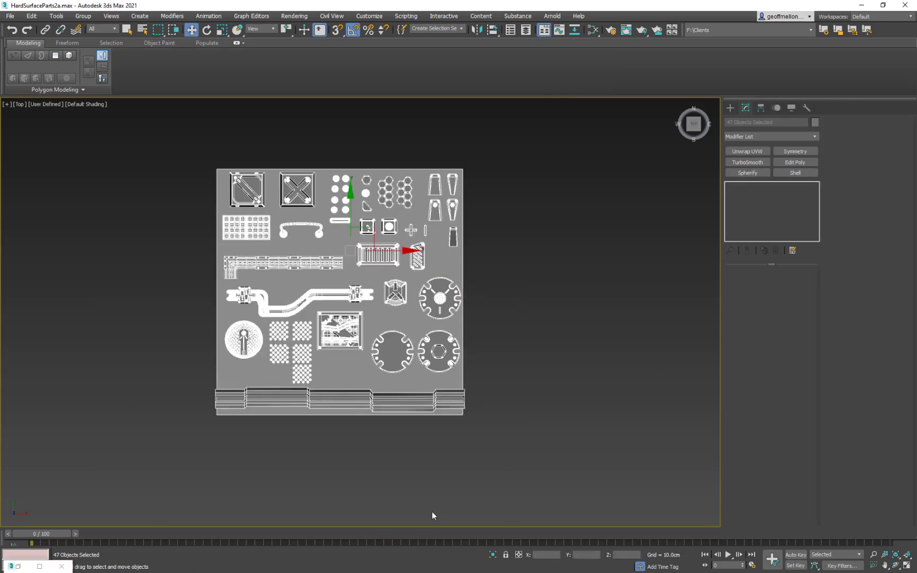
{"action": "key", "text": "ctrl+v"}
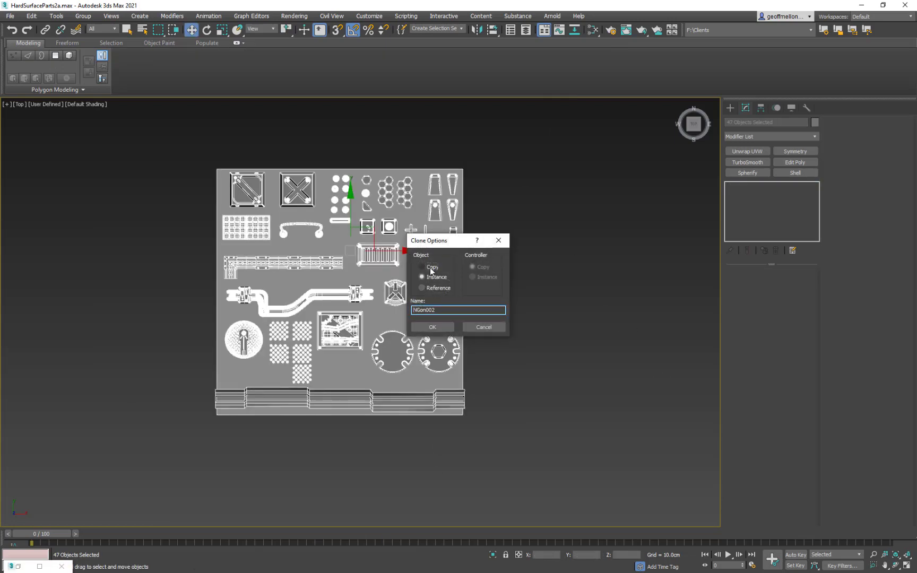
{"action": "left_click", "coordinate": [433, 326]}
{"action": "right_click", "coordinate": [579, 342]}
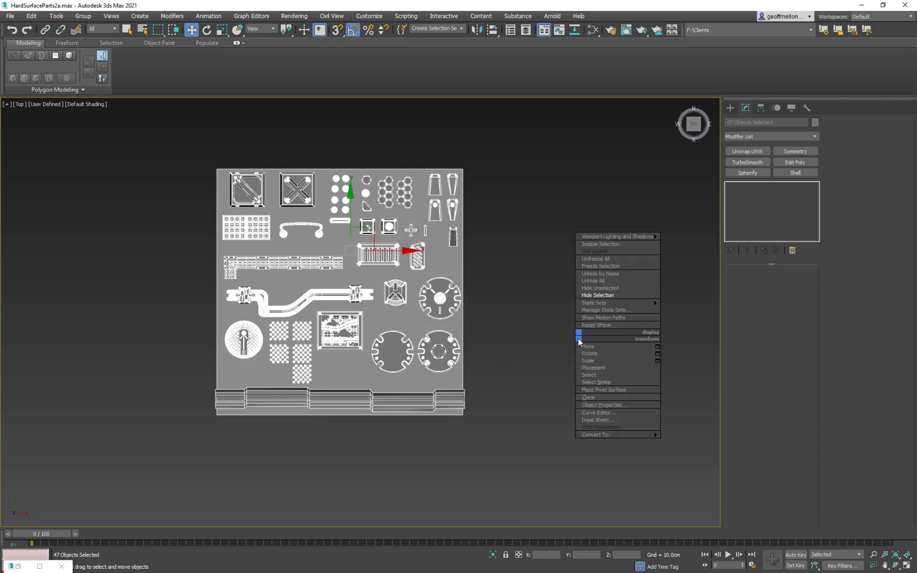
{"action": "left_click", "coordinate": [584, 295]}
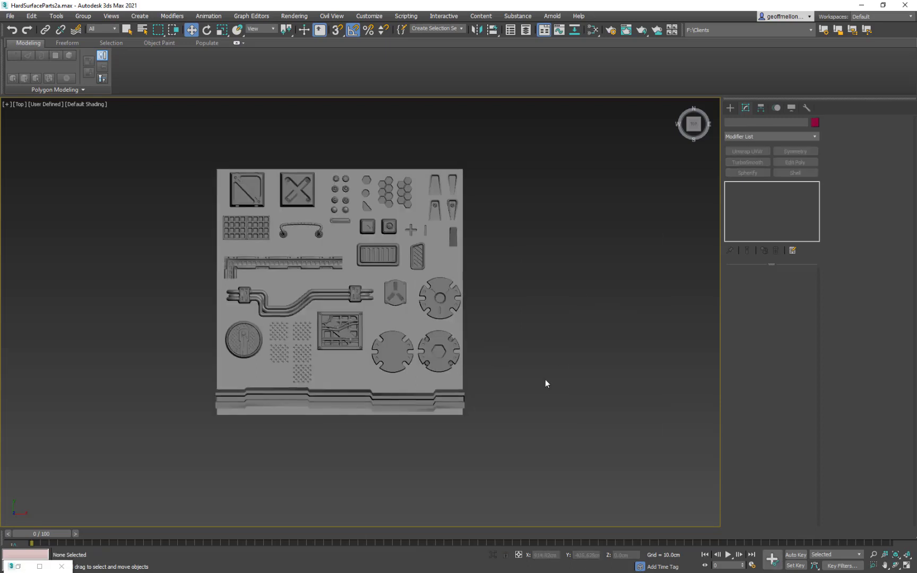
{"action": "left_click", "coordinate": [437, 311]}
{"action": "middle_click_drag", "start_coordinate": [538, 308], "coordinate": [569, 280]}
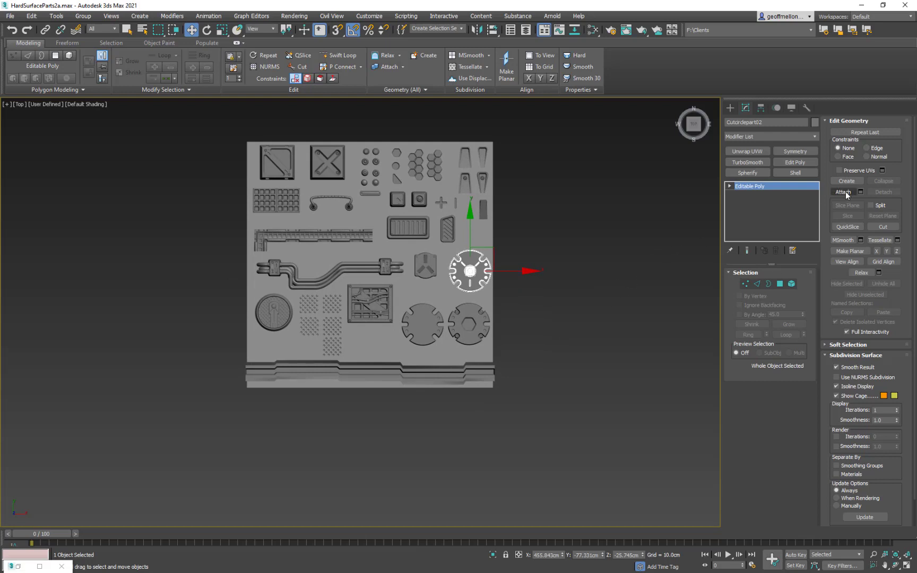
{"action": "left_click", "coordinate": [861, 192]}
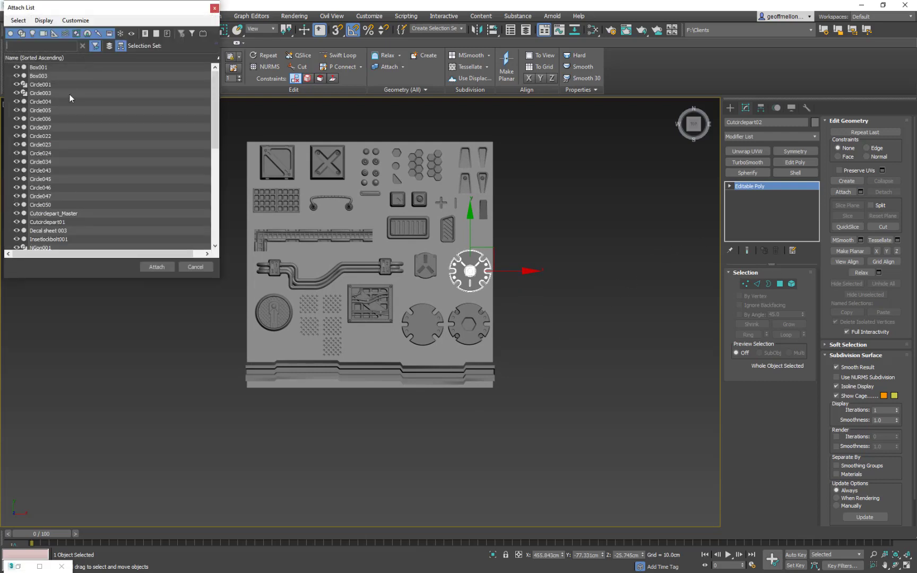
{"action": "scroll", "coordinate": [82, 233], "scroll_direction": "down", "scroll_amount": 7}
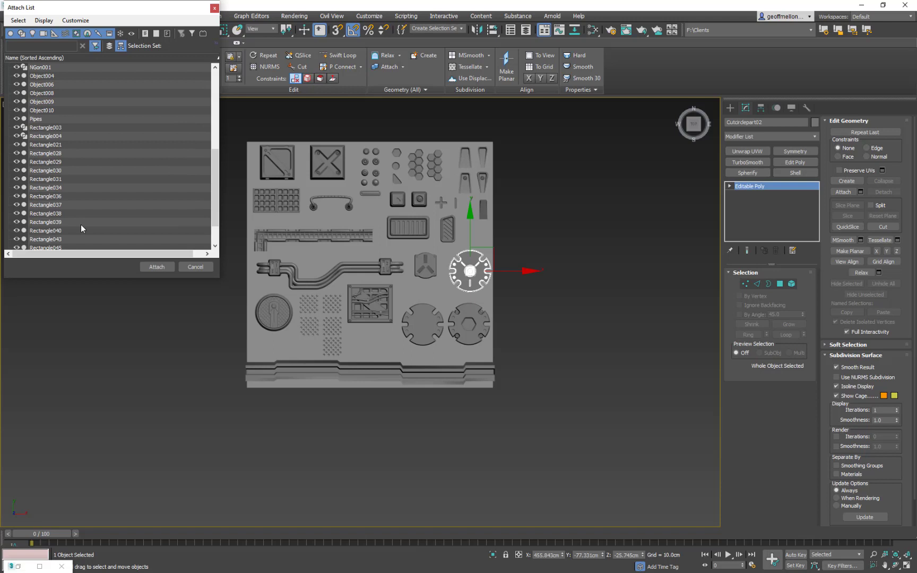
{"action": "scroll", "coordinate": [82, 225], "scroll_direction": "down", "scroll_amount": 2}
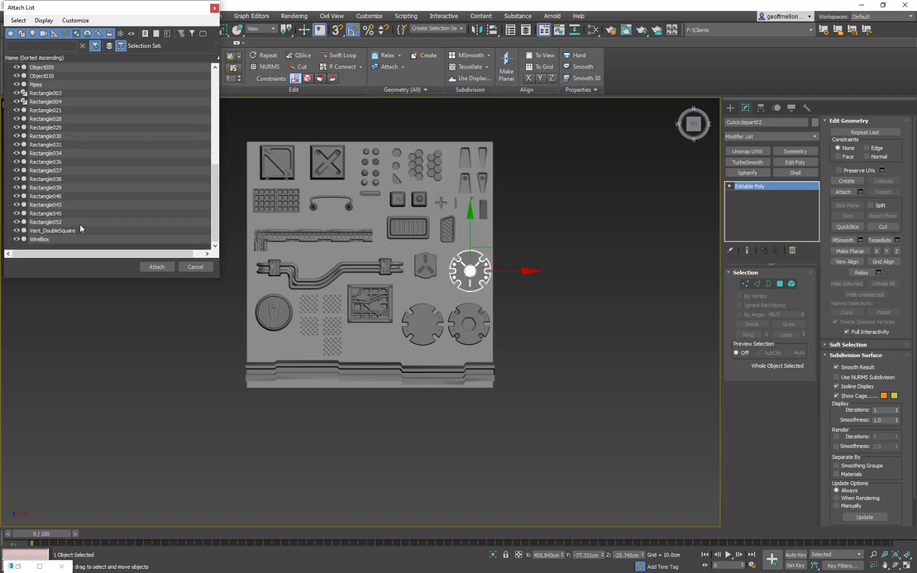
{"action": "scroll", "coordinate": [78, 220], "scroll_direction": "up", "scroll_amount": 8}
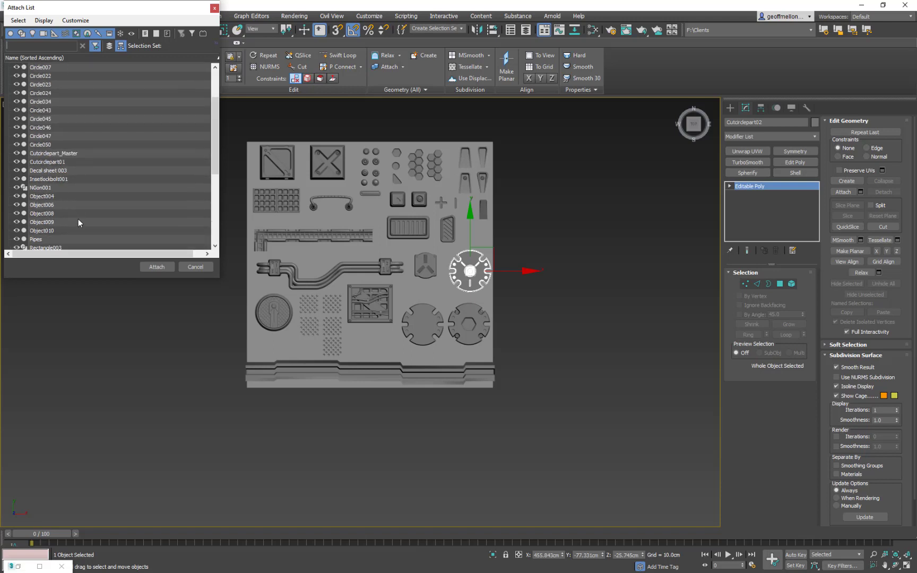
{"action": "left_click", "coordinate": [189, 266]}
- Freeze the backing plane behind the decal parts
{"action": "left_click", "coordinate": [330, 254]}
{"action": "right_click", "coordinate": [609, 318]}
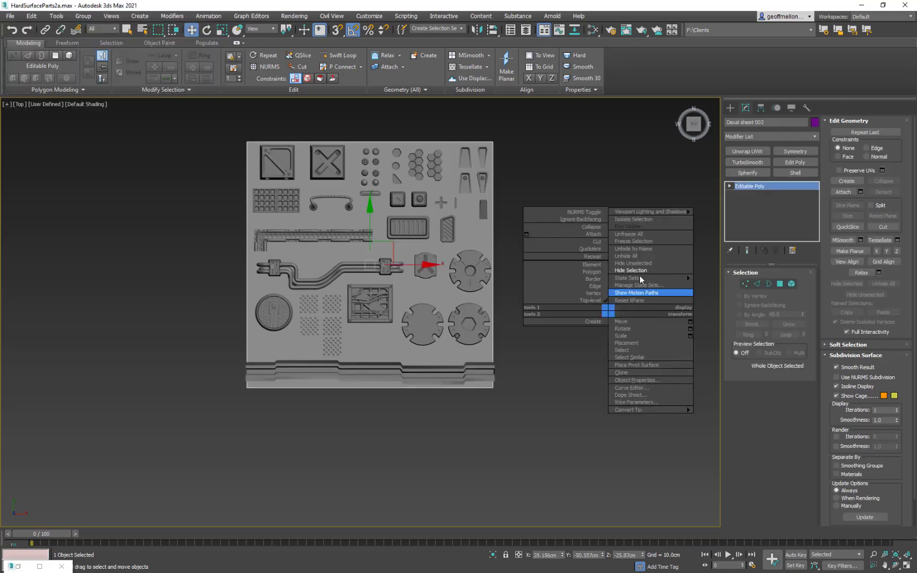
{"action": "left_click", "coordinate": [642, 242]}
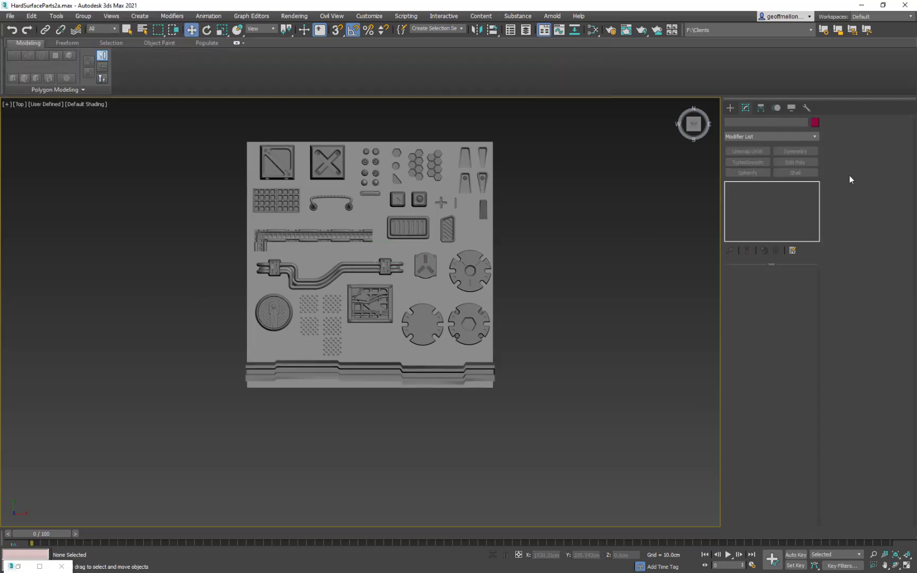
- Attach all listed parts, from Box001 through WireBox, to the round cutout part with the hexagonal centre
{"action": "left_click", "coordinate": [459, 340]}
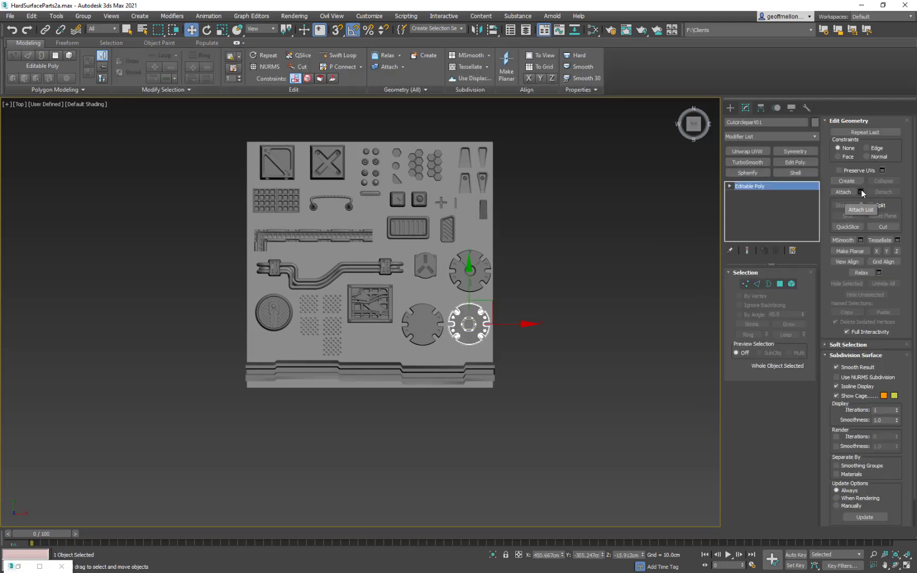
{"action": "left_click", "coordinate": [861, 192]}
{"action": "left_click", "coordinate": [38, 67]}
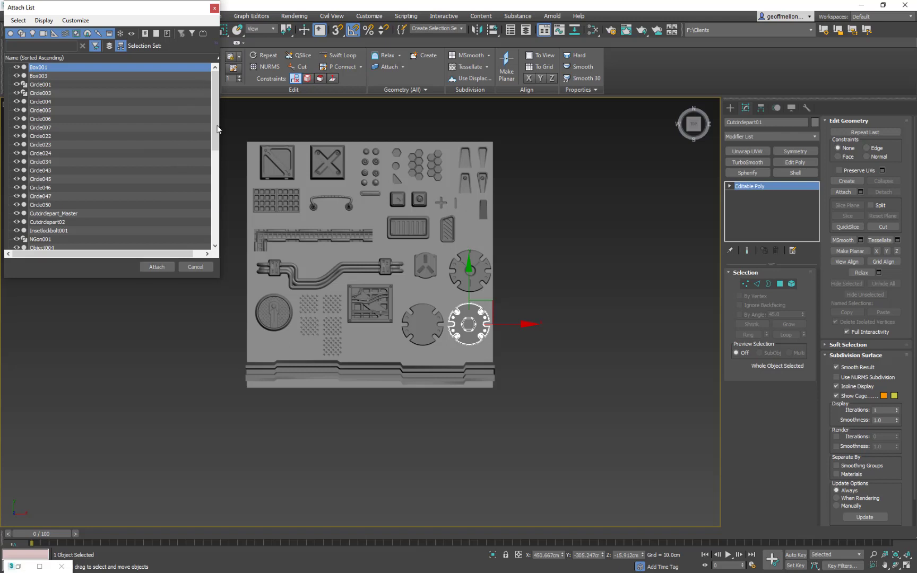
{"action": "left_click_drag", "start_coordinate": [217, 126], "coordinate": [200, 237]}
{"action": "left_click", "coordinate": [50, 239], "text": "shift"}
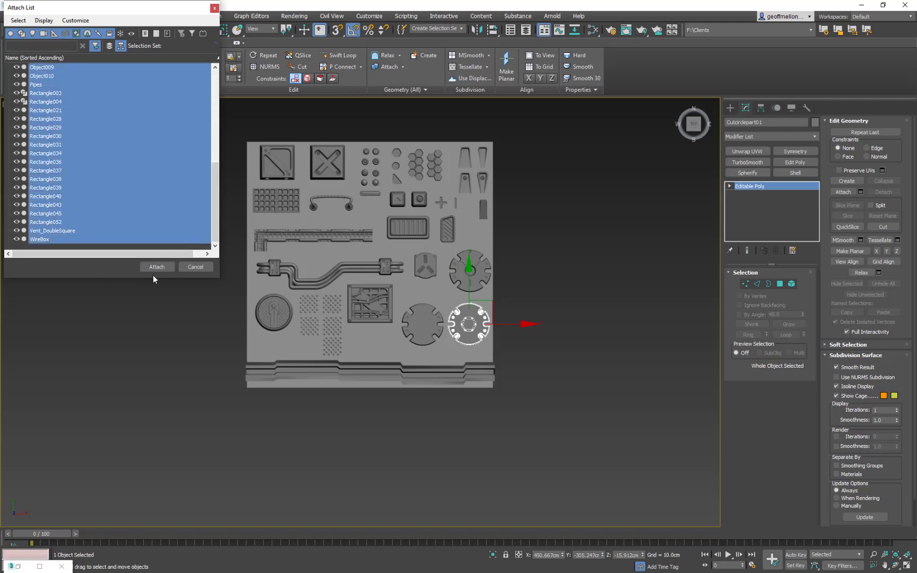
{"action": "left_click", "coordinate": [156, 267]}
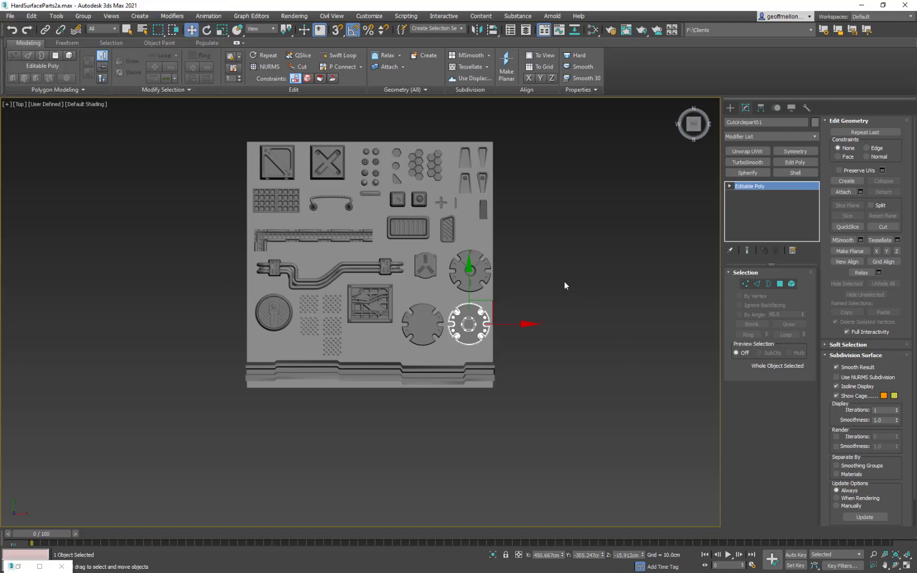
- Unfreeze all objects to make the backing plane selectable again
{"action": "right_click", "coordinate": [590, 291]}
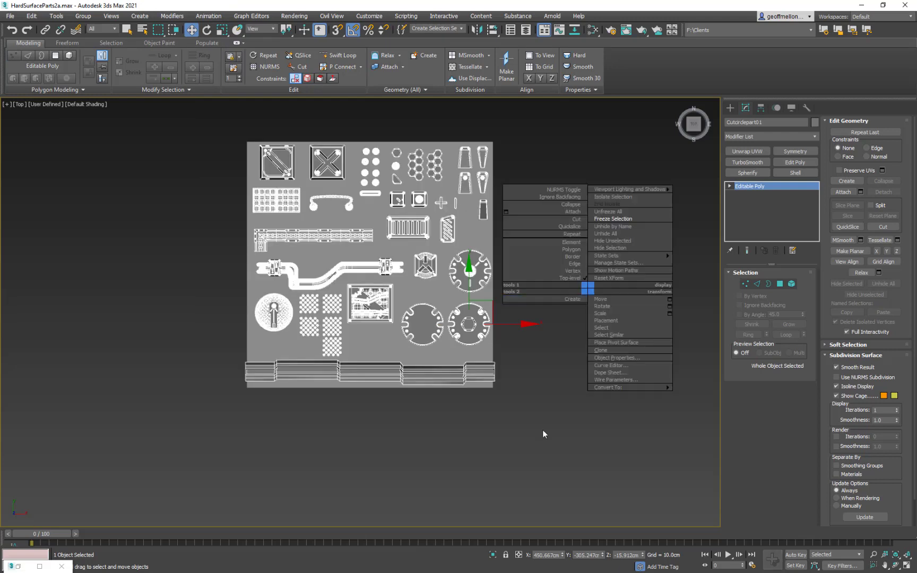
{"action": "right_click", "coordinate": [545, 259]}
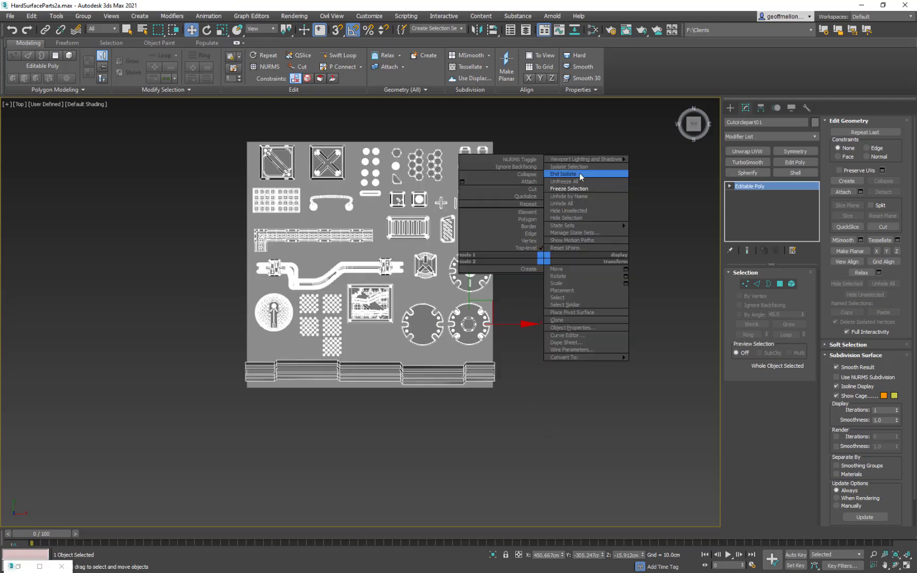
{"action": "left_click", "coordinate": [580, 172]}
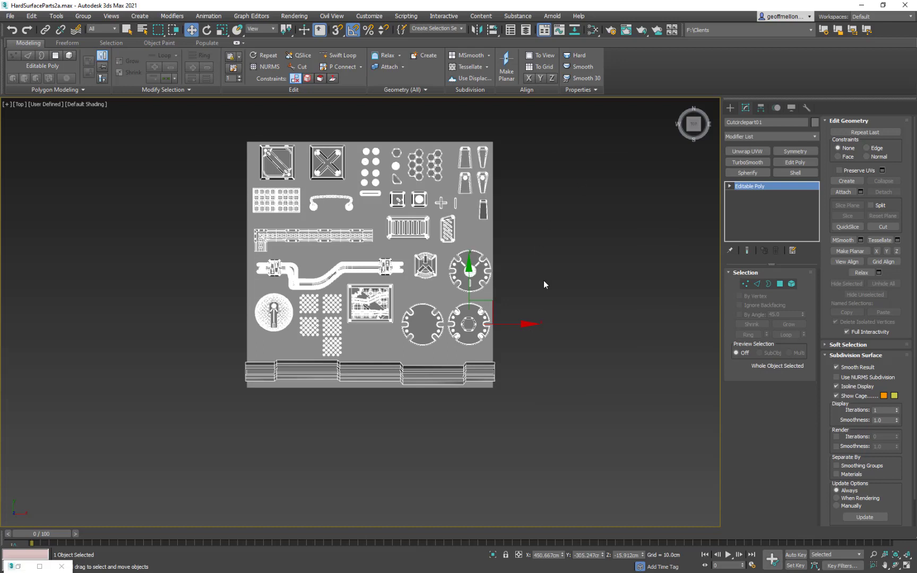
{"action": "right_click", "coordinate": [533, 152]}
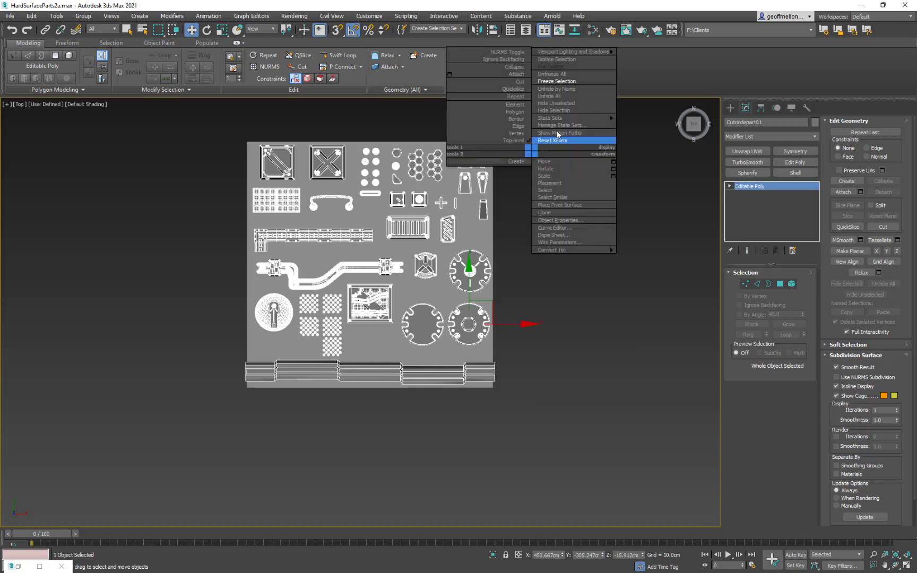
{"action": "left_click", "coordinate": [572, 81]}
- Select the whole scene, the merged parts and the backing plane in turn to check that parts and plane are separate objects
{"action": "key", "text": "ctrl+a"}
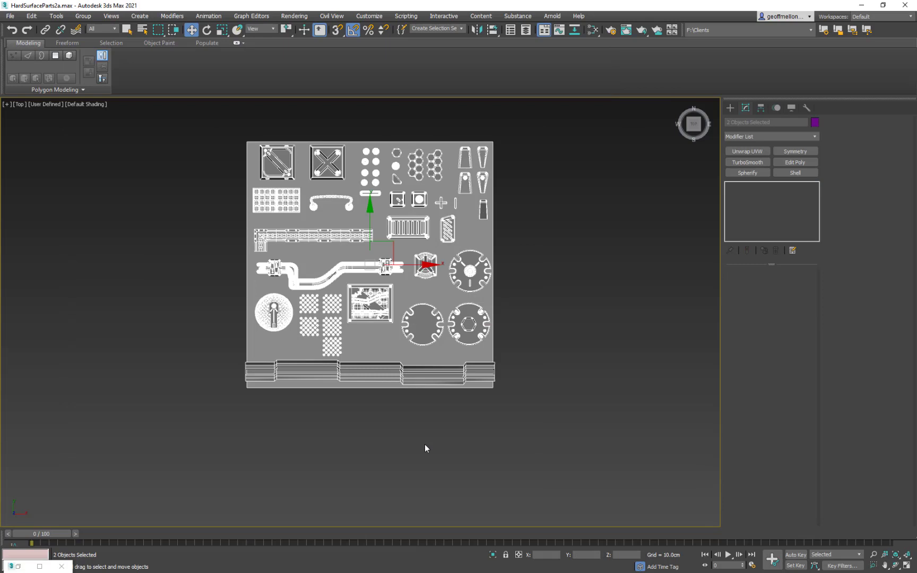
{"action": "left_click", "coordinate": [608, 299]}
{"action": "left_click", "coordinate": [480, 265]}
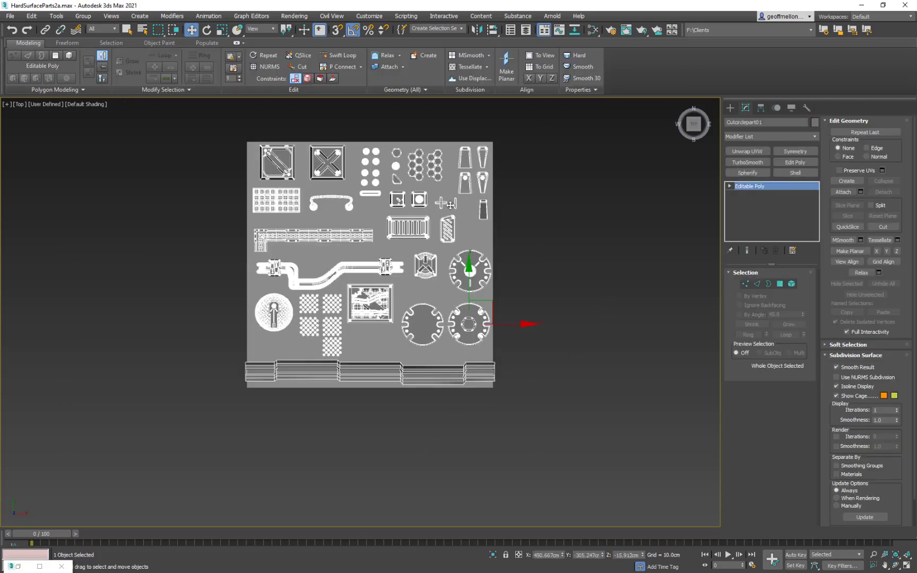
{"action": "left_click", "coordinate": [476, 230]}
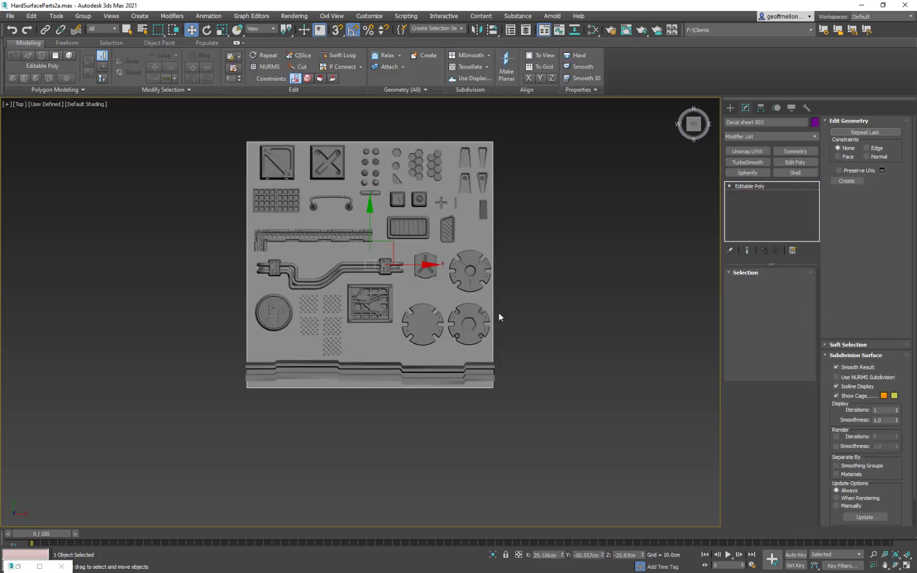
{"action": "left_click", "coordinate": [470, 250]}
- With the merged parts selected, create a Physical Material in the Slate Material Editor and name it basePlane
{"action": "left_click", "coordinate": [472, 260]}
{"action": "middle_click_drag", "start_coordinate": [578, 279], "coordinate": [512, 274]}
{"action": "key", "text": "m"}
{"action": "right_click", "coordinate": [637, 263]}
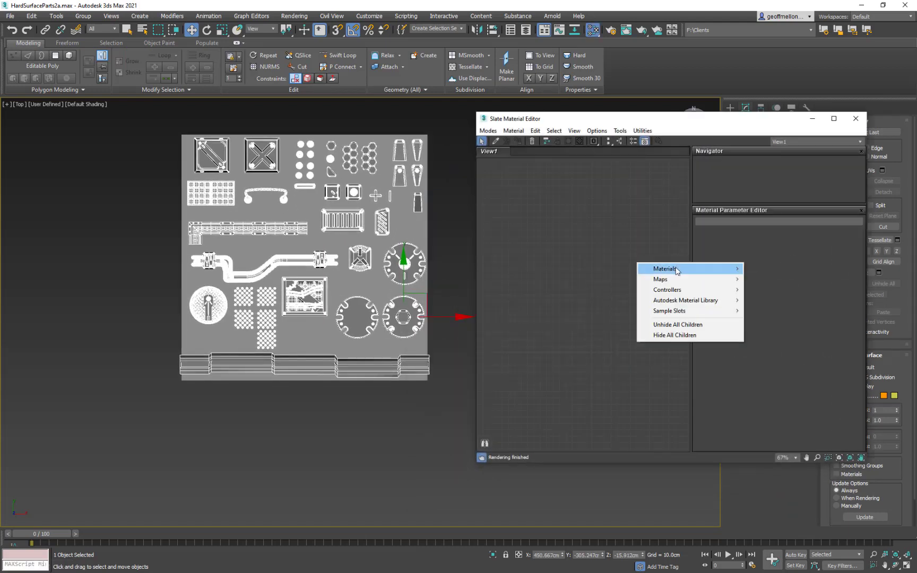
{"action": "mouse_move", "coordinate": [677, 270]}
{"action": "mouse_move", "coordinate": [789, 271]}
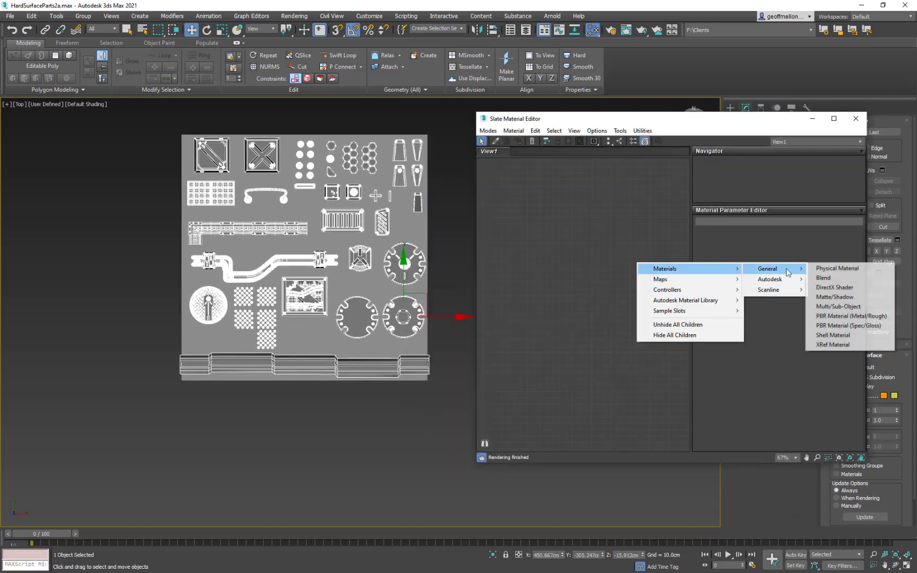
{"action": "left_click", "coordinate": [836, 269]}
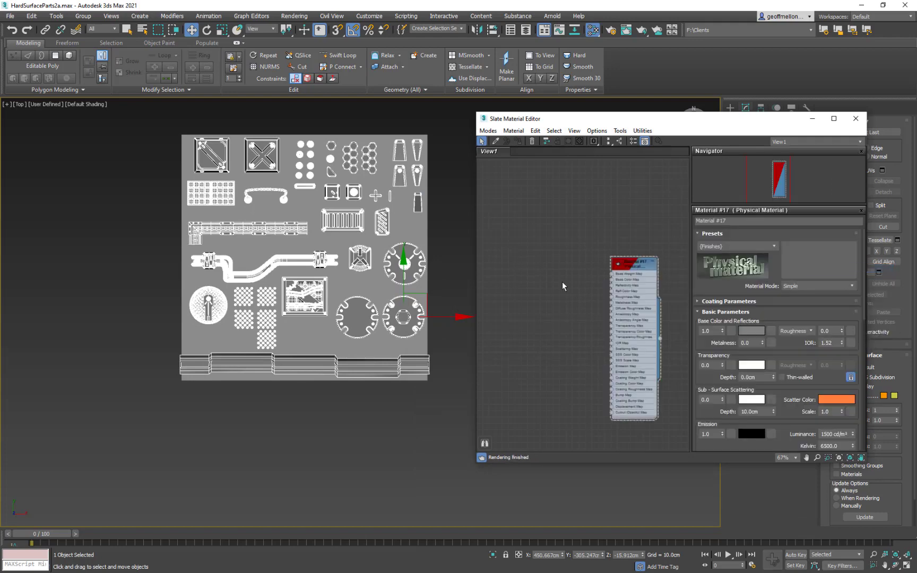
{"action": "left_click_drag", "start_coordinate": [630, 266], "coordinate": [626, 202]}
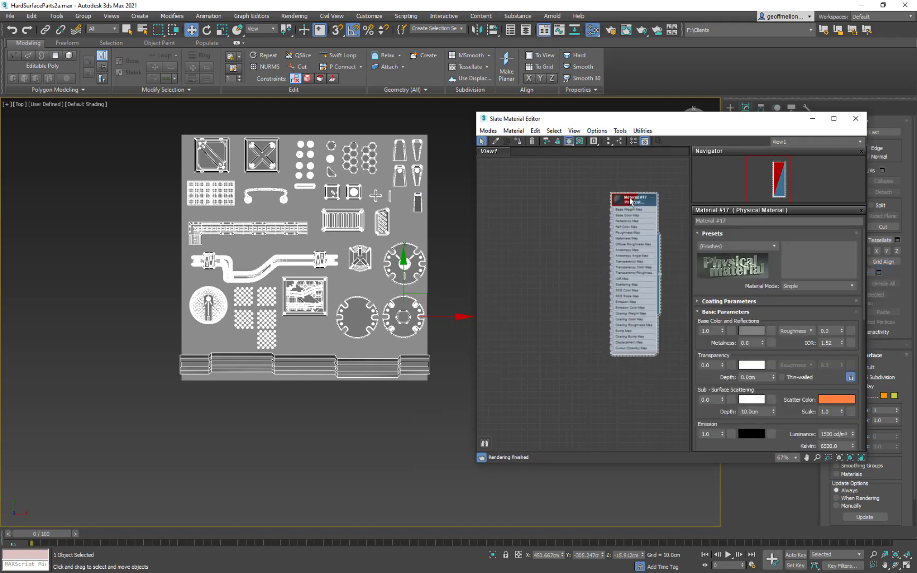
{"action": "left_click", "coordinate": [745, 222]}
{"action": "type", "text": "bnai"}
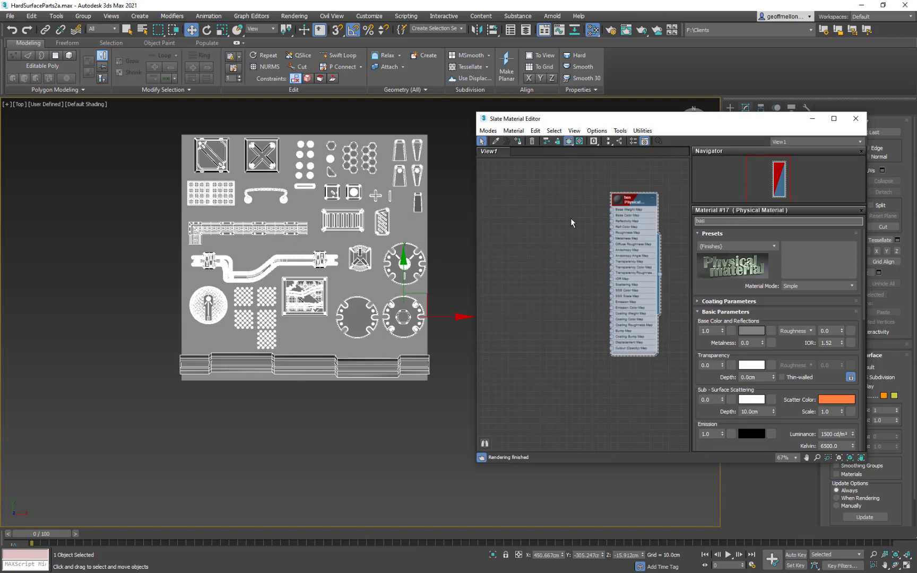
{"action": "type", "text": "pla"}
- Copy the basePlane material beside the original and name the copy TrimObjects
{"action": "mouse_move", "coordinate": [631, 201]}
{"action": "left_mouse_down", "text": "shift"}
{"action": "mouse_move", "coordinate": [464, 201]}
{"action": "mouse_move", "coordinate": [560, 199]}
{"action": "left_mouse_up", "text": "shift"}
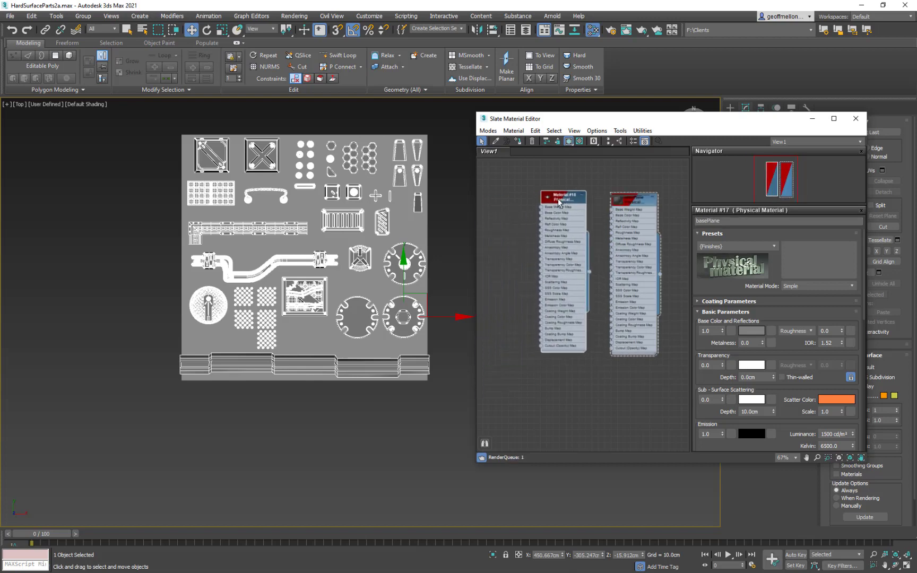
{"action": "left_click", "coordinate": [722, 222]}
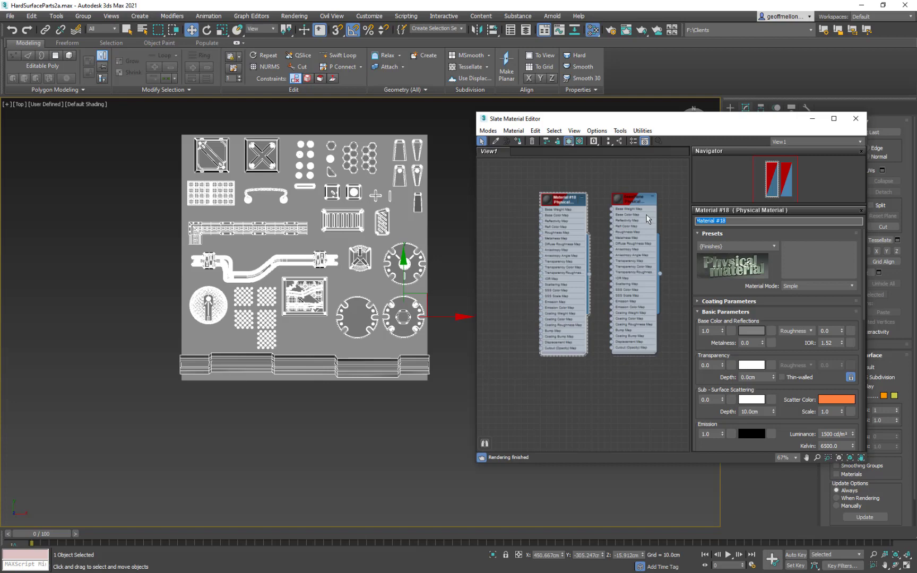
{"action": "type", "text": "TrimObjects"}
- Set the TrimObjects base color to light blue, about 0.29, 0.84, 0.98, and assign the material to the merged parts
{"action": "left_click", "coordinate": [752, 332]}
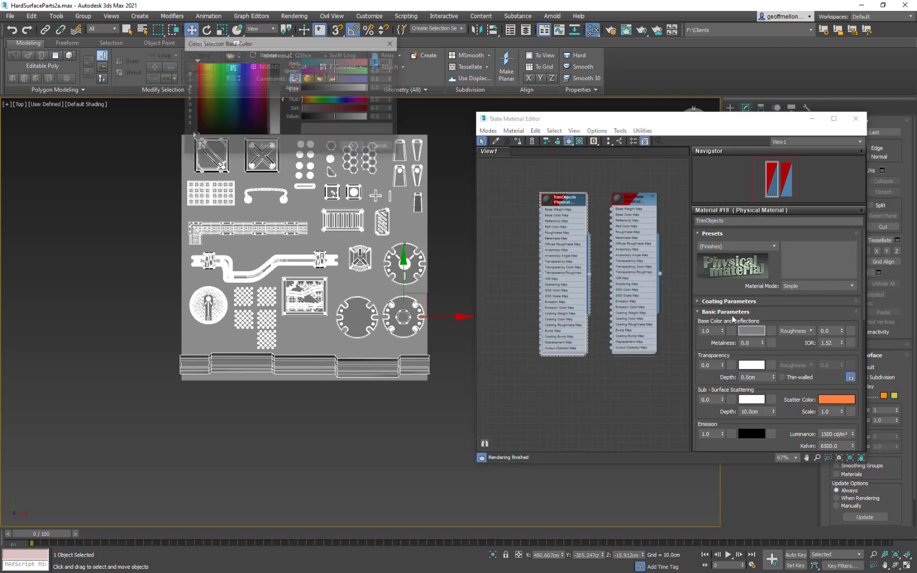
{"action": "left_click_drag", "start_coordinate": [237, 85], "coordinate": [234, 66]}
{"action": "left_click_drag", "start_coordinate": [283, 99], "coordinate": [283, 86]}
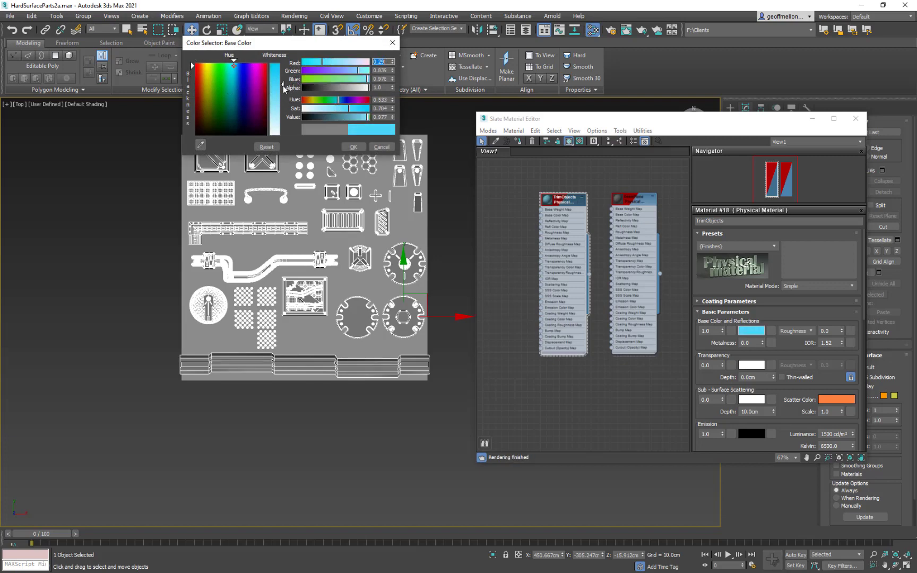
{"action": "left_click", "coordinate": [354, 147]}
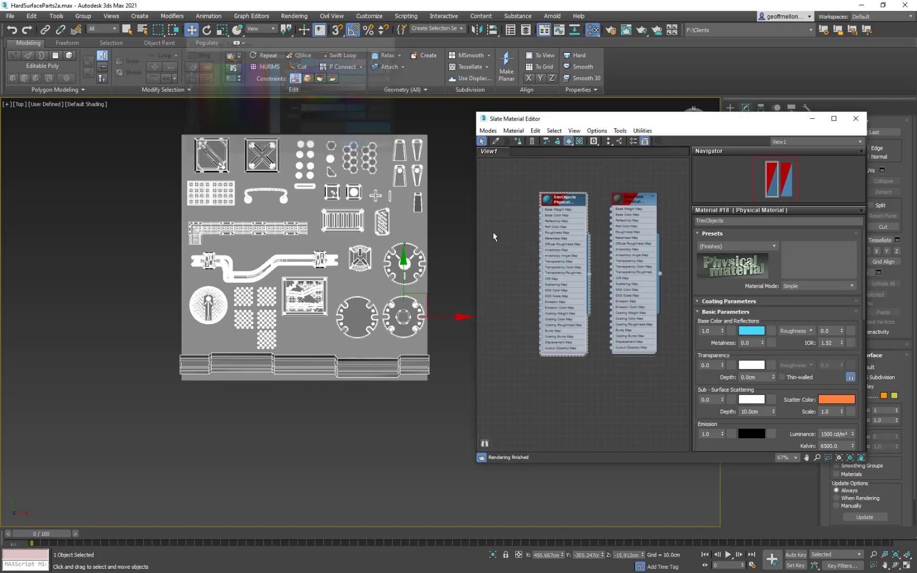
{"action": "left_click", "coordinate": [518, 142]}
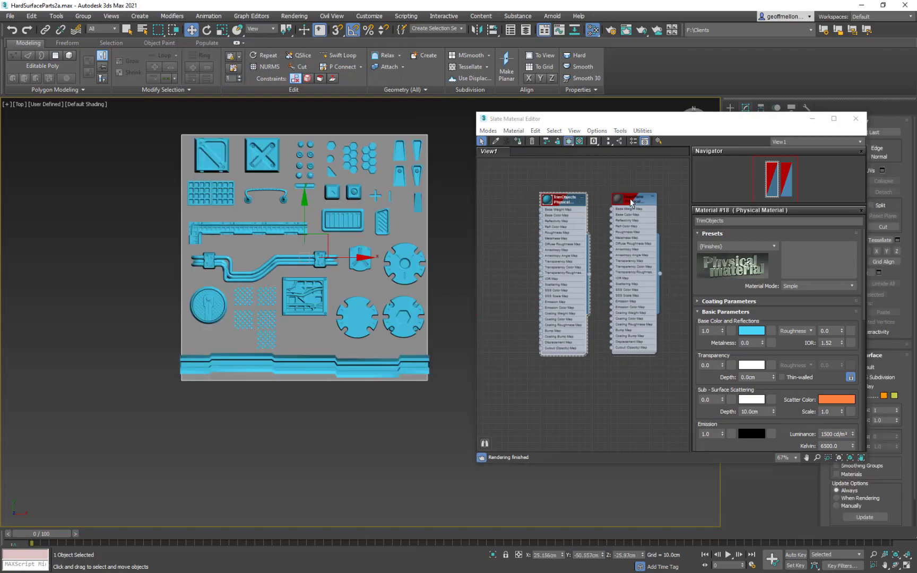
- Set the basePlane base color to light purple, assign the material to the backing plane, and close the material editor
{"action": "double_click", "coordinate": [633, 201]}
{"action": "left_click", "coordinate": [754, 330]}
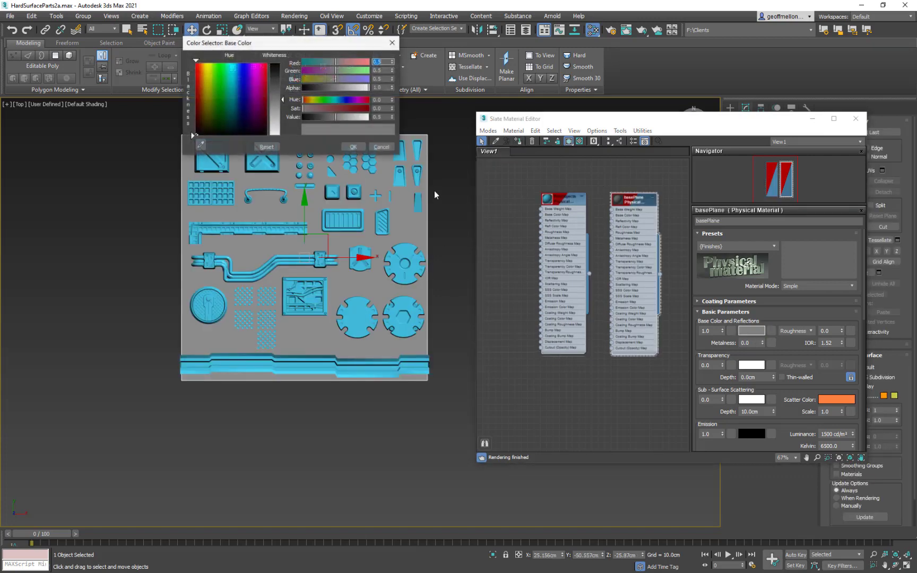
{"action": "left_click", "coordinate": [251, 68]}
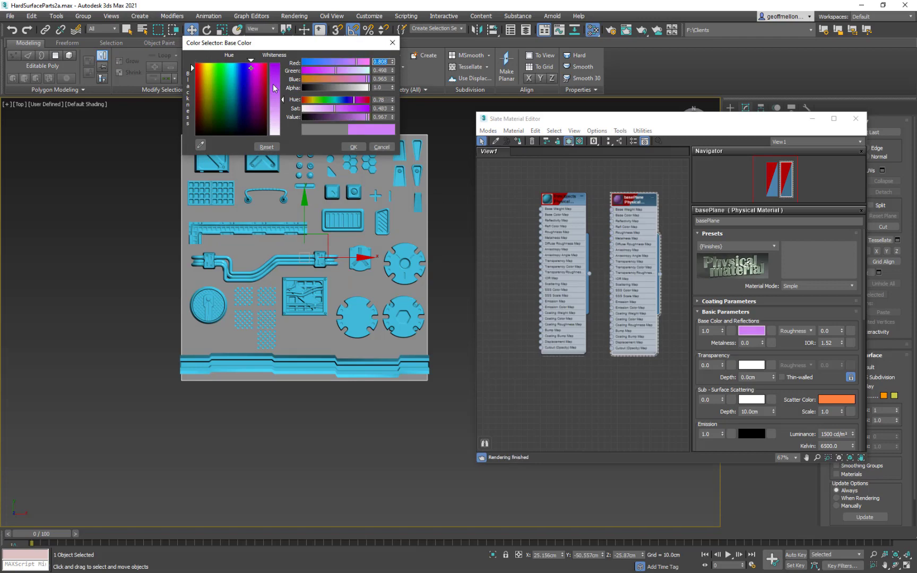
{"action": "left_click", "coordinate": [353, 147]}
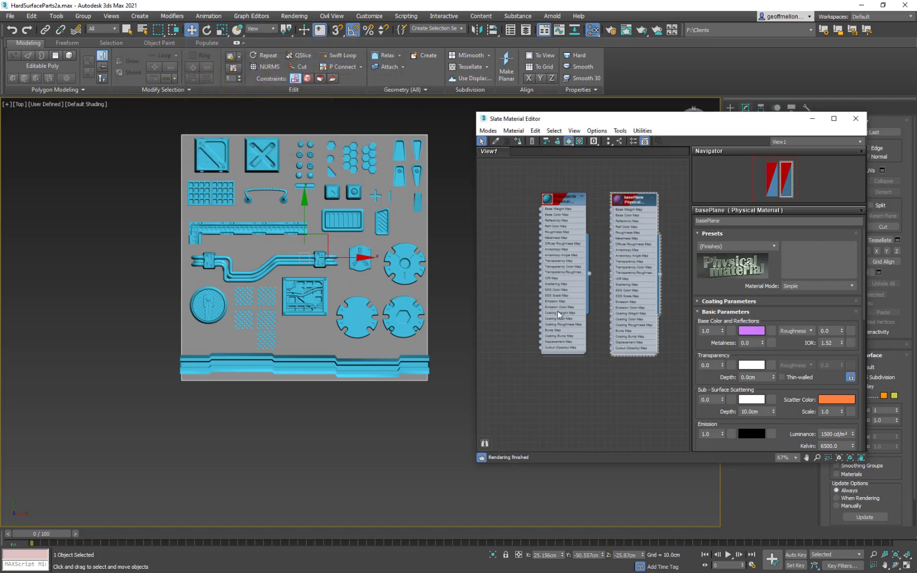
{"action": "left_click", "coordinate": [518, 141]}
{"action": "left_click", "coordinate": [856, 119]}
- Select the merged parts and backing plane and export them as FBX, overwriting HardSurfaceDecals2.fbx in the Week 10 folder
{"action": "middle_click_drag", "start_coordinate": [458, 216], "coordinate": [475, 277]}
{"action": "left_click_drag", "start_coordinate": [563, 147], "coordinate": [373, 524]}
{"action": "key", "text": "ctrl+e"}
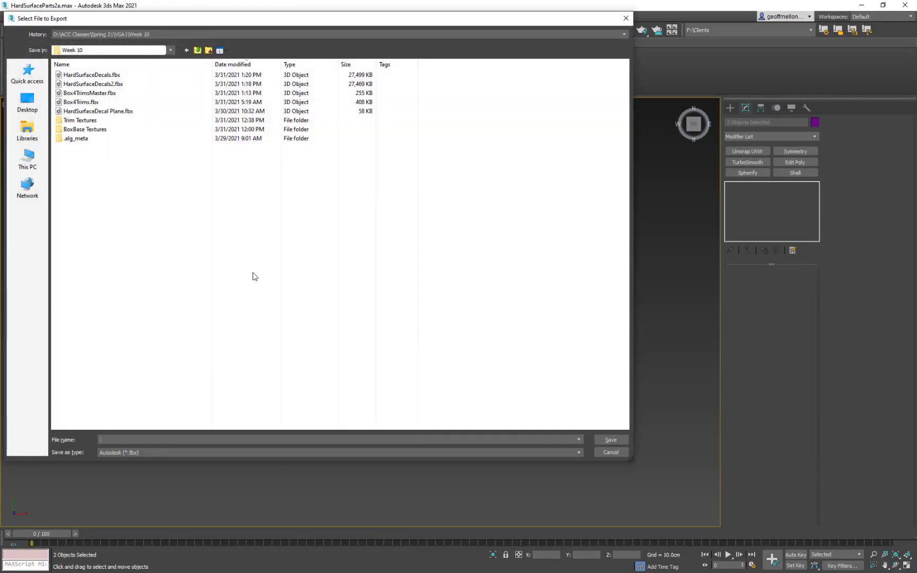
{"action": "left_click", "coordinate": [94, 84]}
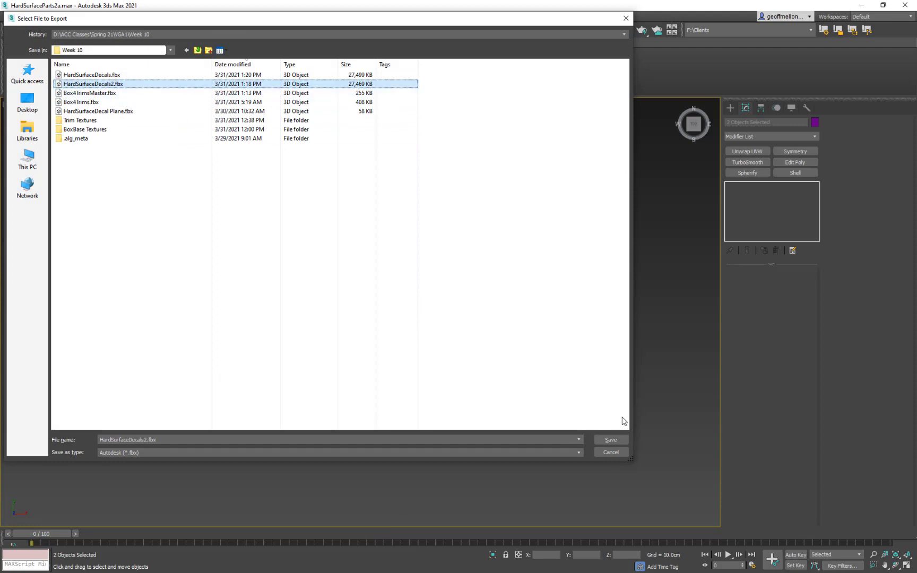
{"action": "left_click", "coordinate": [611, 440]}
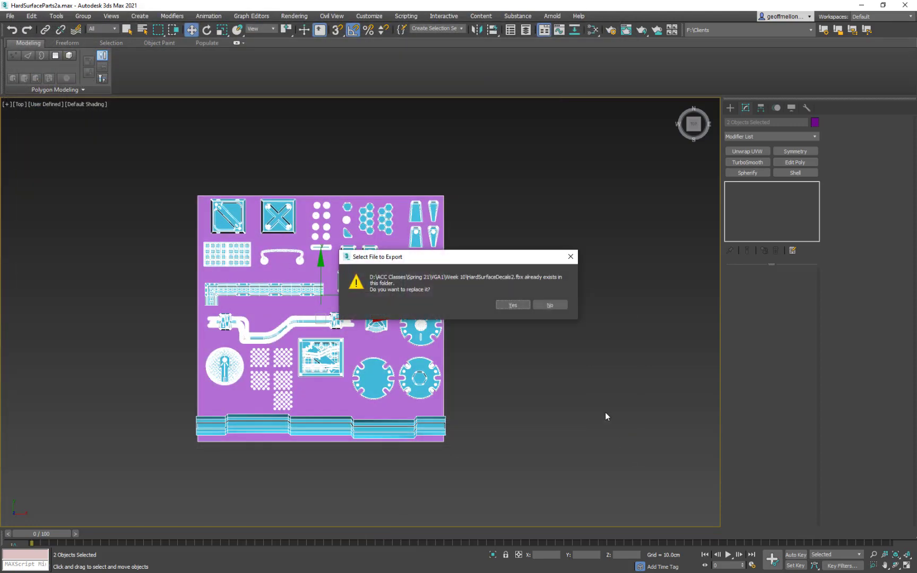
{"action": "left_click", "coordinate": [521, 308]}
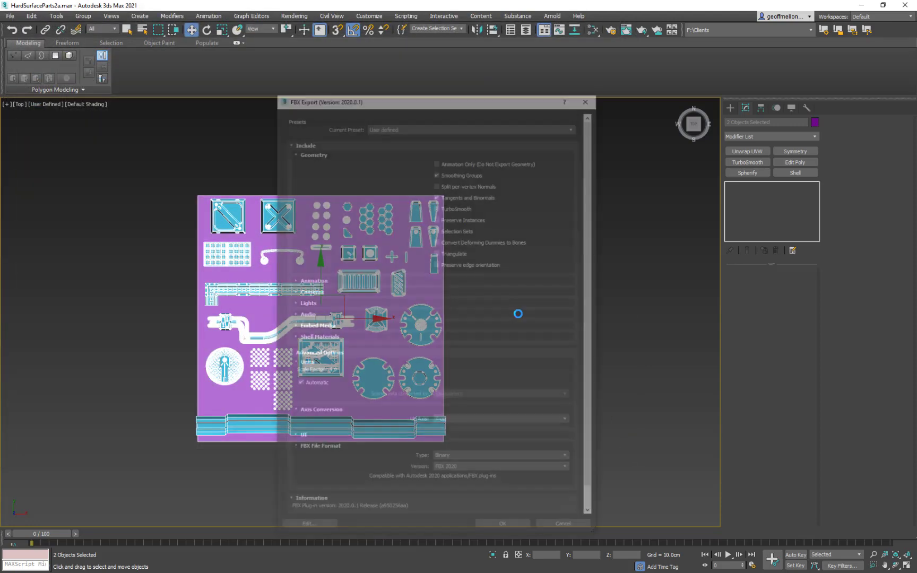
{"action": "left_click", "coordinate": [505, 529]}
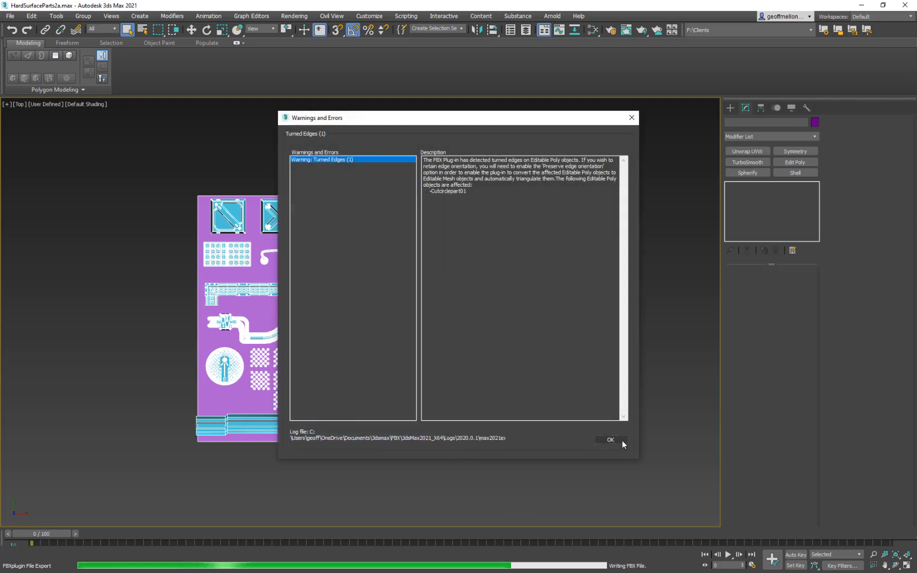
{"action": "left_click", "coordinate": [619, 440]}
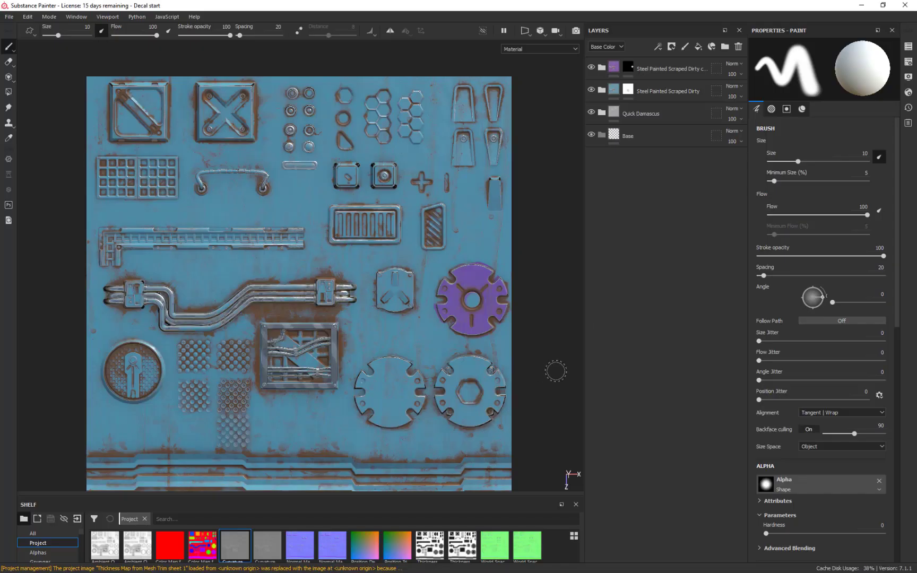
- Switch to Substance Painter, open the mesh map baking settings and leave only the ID map enabled for baking
{"action": "scroll", "coordinate": [555, 345], "scroll_direction": "down", "scroll_amount": 4}
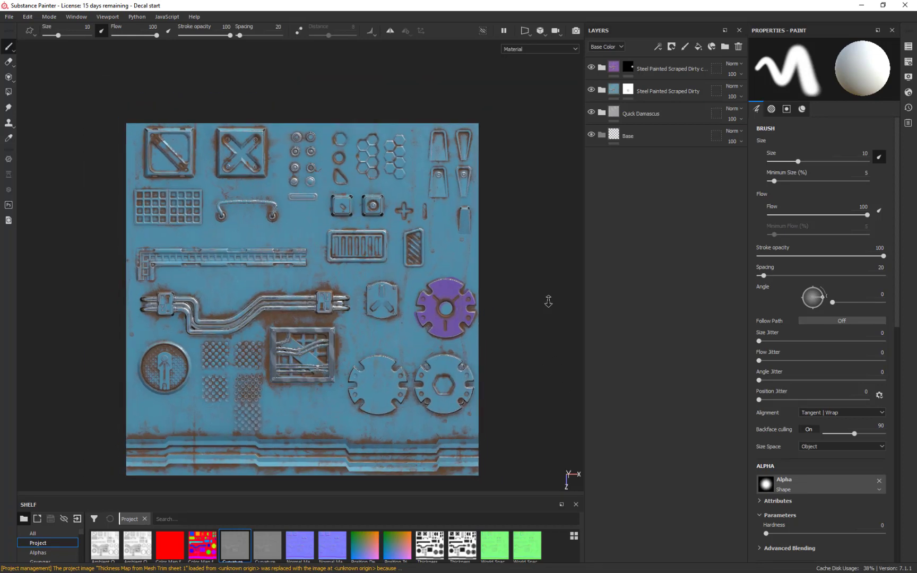
{"action": "middle_click_drag", "start_coordinate": [546, 316], "coordinate": [553, 287]}
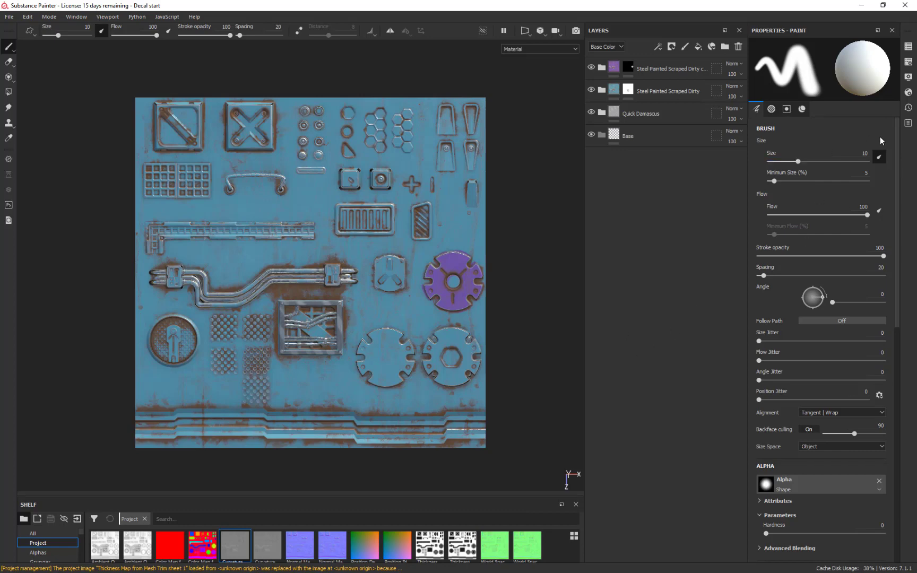
{"action": "left_click", "coordinate": [908, 61]}
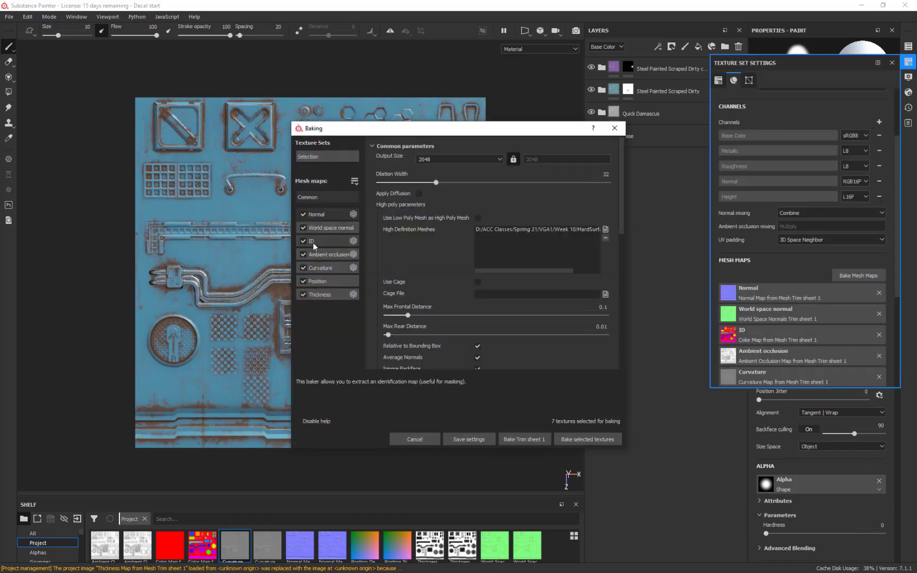
{"action": "left_click", "coordinate": [303, 215]}
{"action": "left_click", "coordinate": [305, 254]}
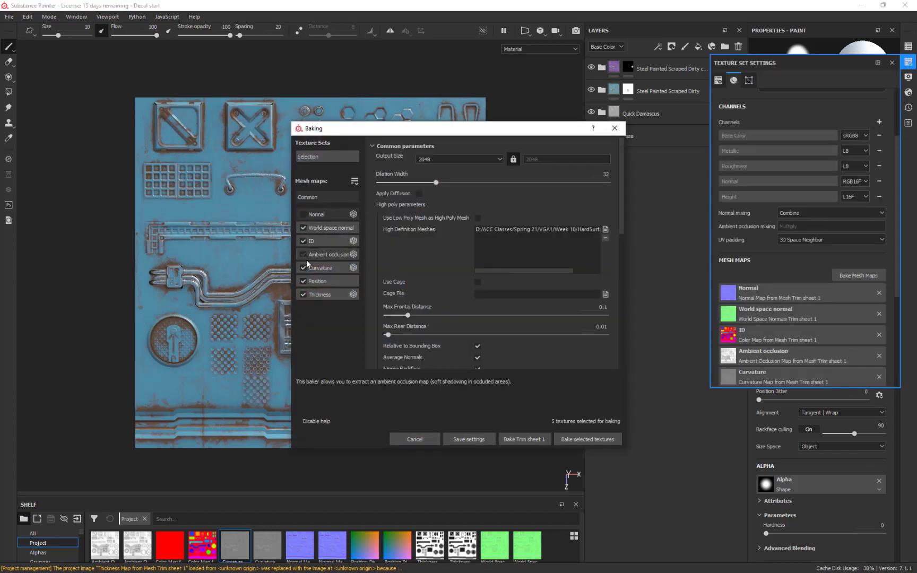
{"action": "left_click", "coordinate": [305, 268]}
{"action": "left_click", "coordinate": [305, 281]}
{"action": "left_click", "coordinate": [304, 294]}
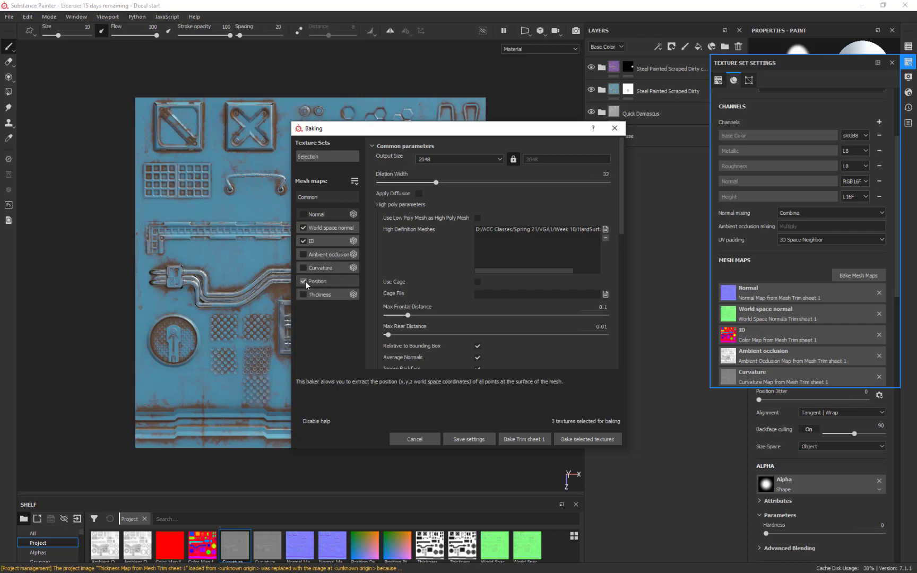
{"action": "left_click", "coordinate": [303, 229]}
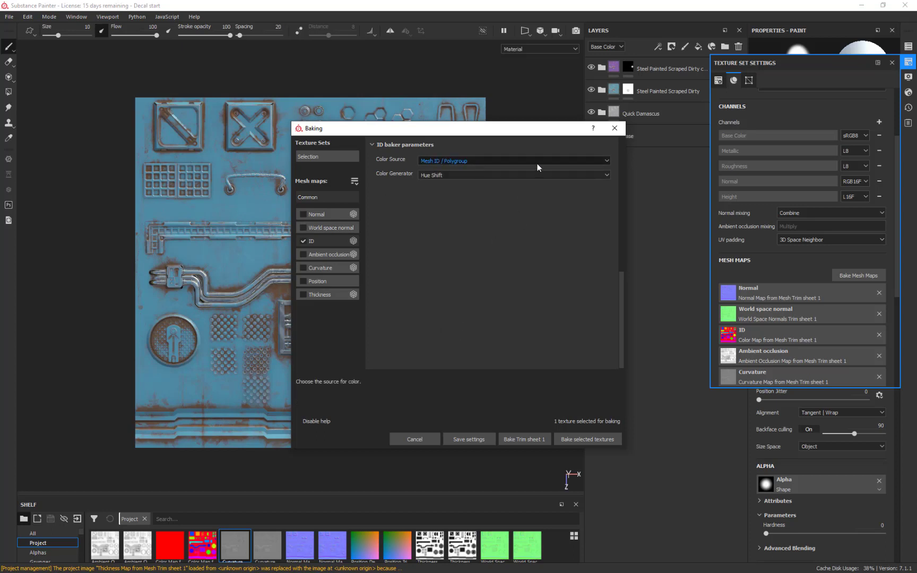
- Set the ID baker's color source to Material Color and bake the ID map
{"action": "left_click", "coordinate": [509, 161]}
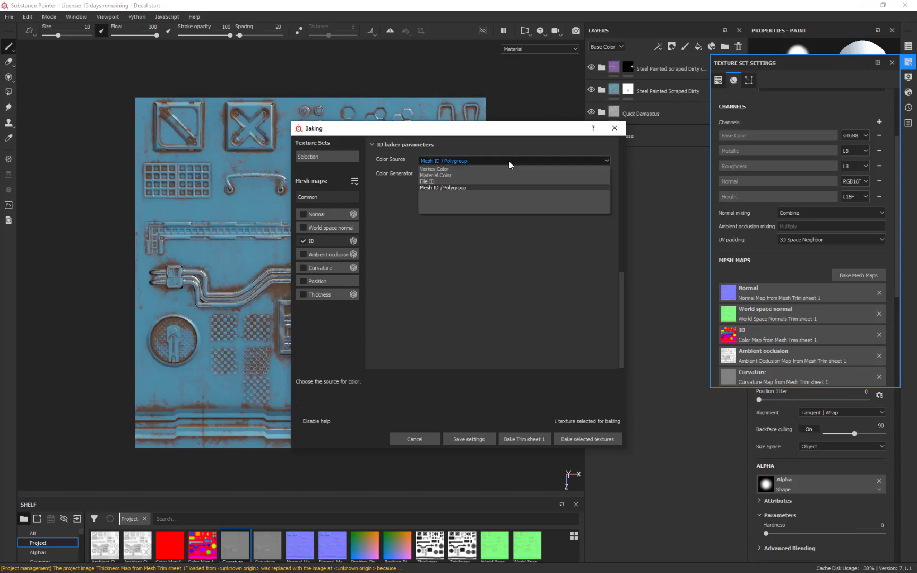
{"action": "left_click", "coordinate": [441, 176]}
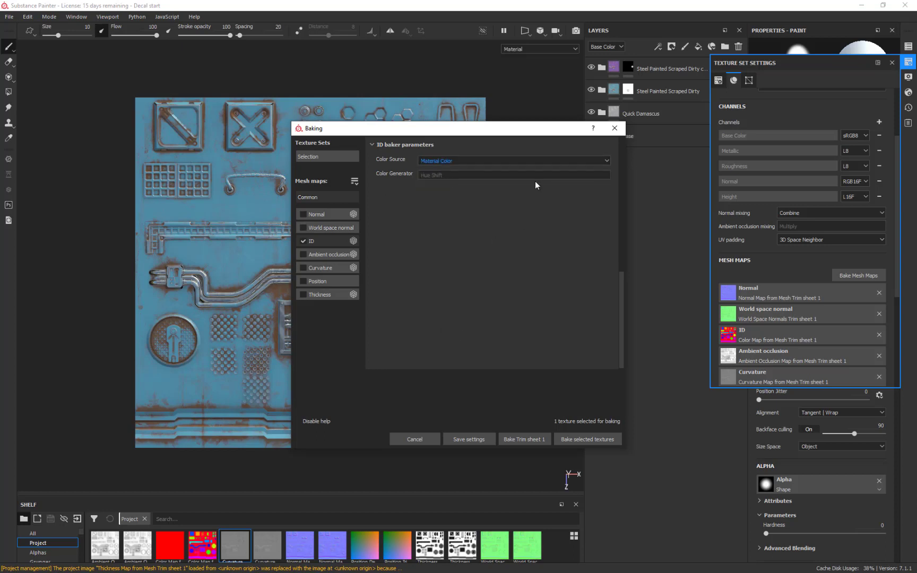
{"action": "left_click", "coordinate": [600, 440]}
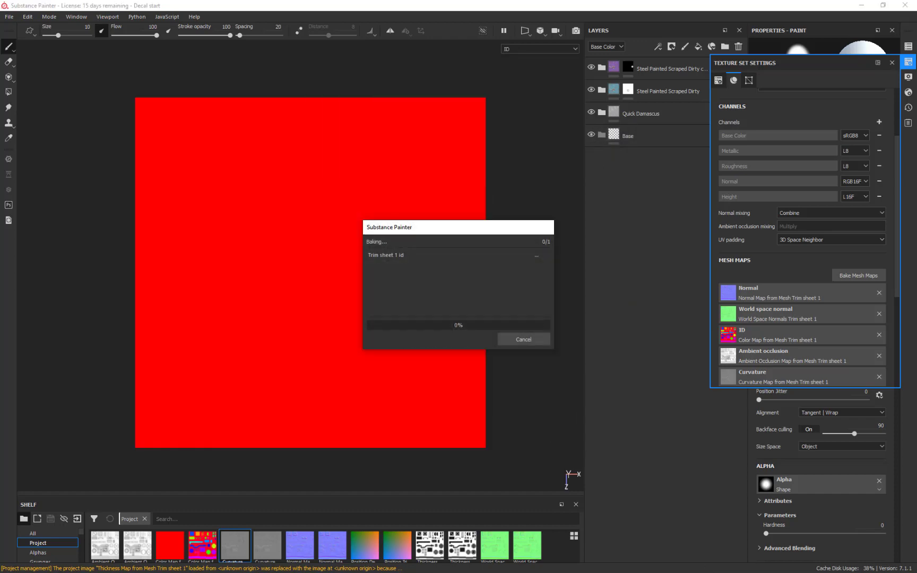
{"action": "left_click", "coordinate": [525, 339]}
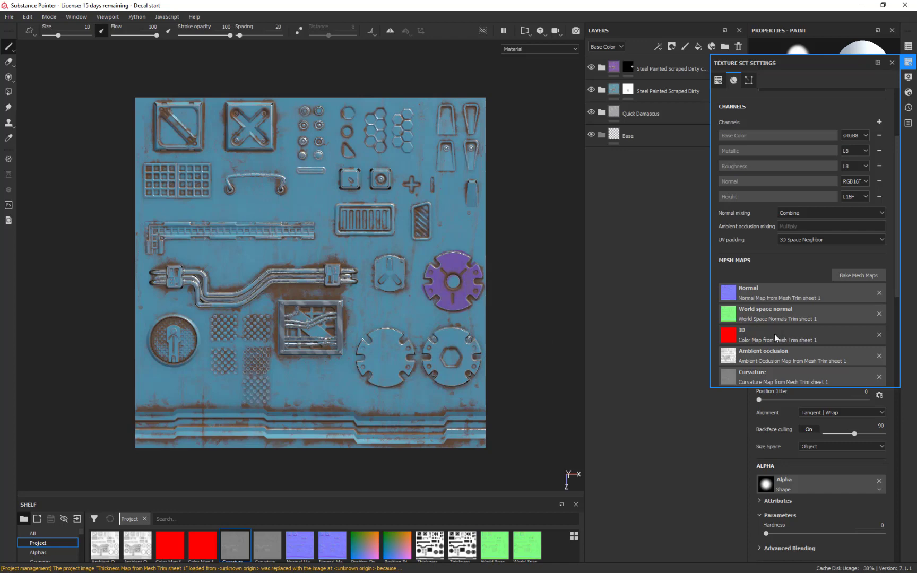
- Set the ID baker's color source to Mesh ID / Polygroup, rebake the ID map and assign the resulting color map
{"action": "left_click", "coordinate": [865, 273]}
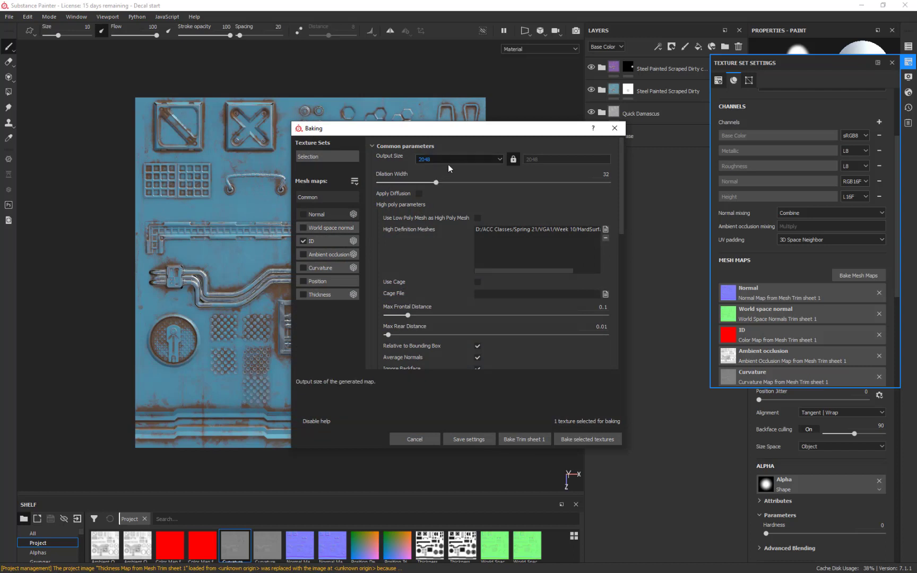
{"action": "left_click", "coordinate": [330, 242]}
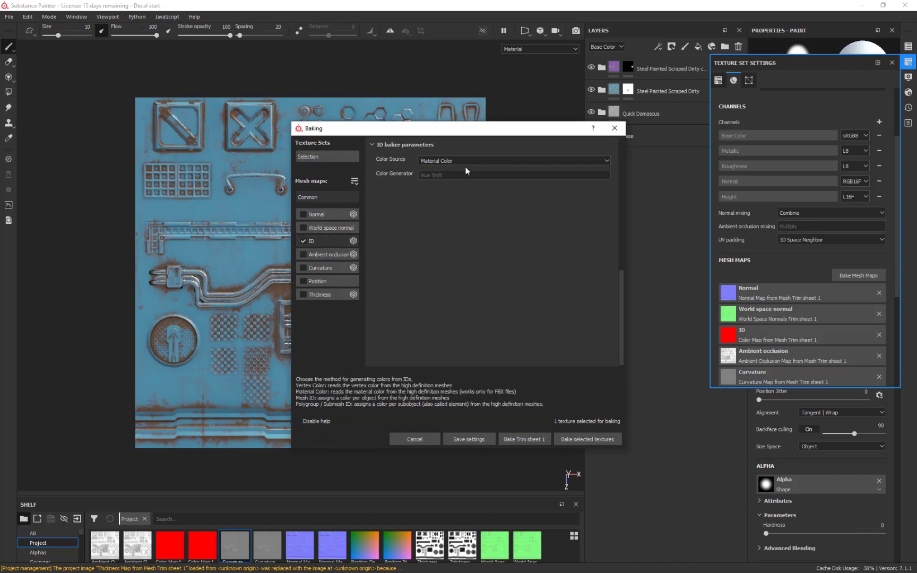
{"action": "left_click", "coordinate": [484, 161]}
{"action": "left_click", "coordinate": [451, 188]}
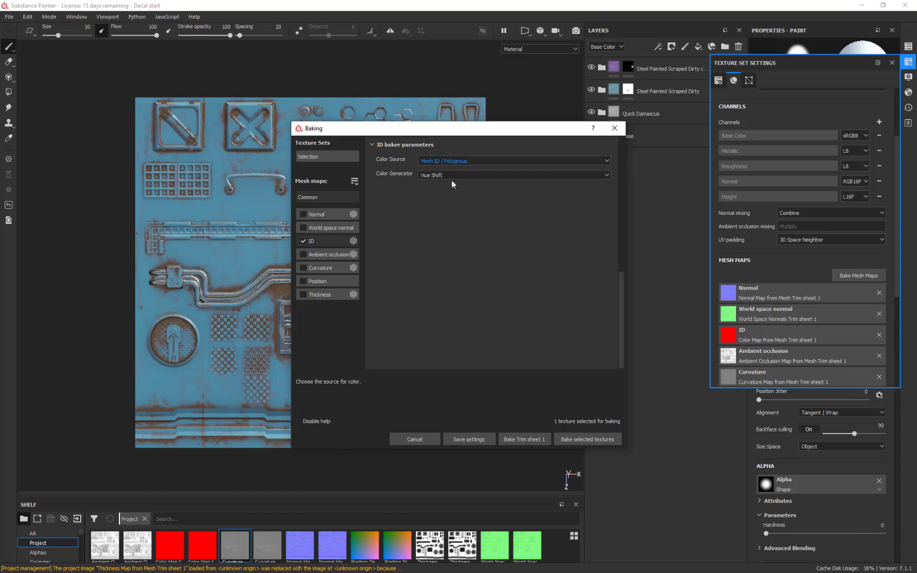
{"action": "left_click", "coordinate": [592, 440]}
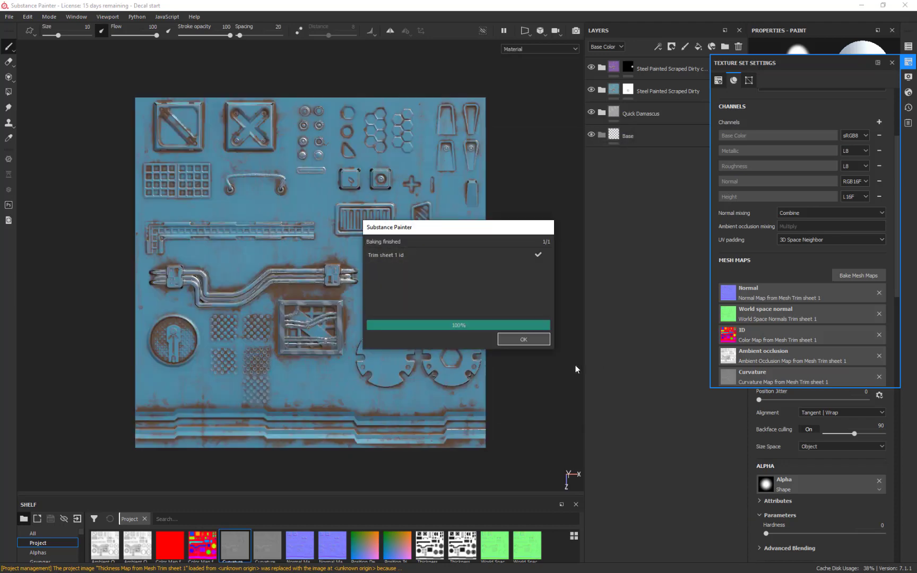
{"action": "left_click", "coordinate": [525, 339]}
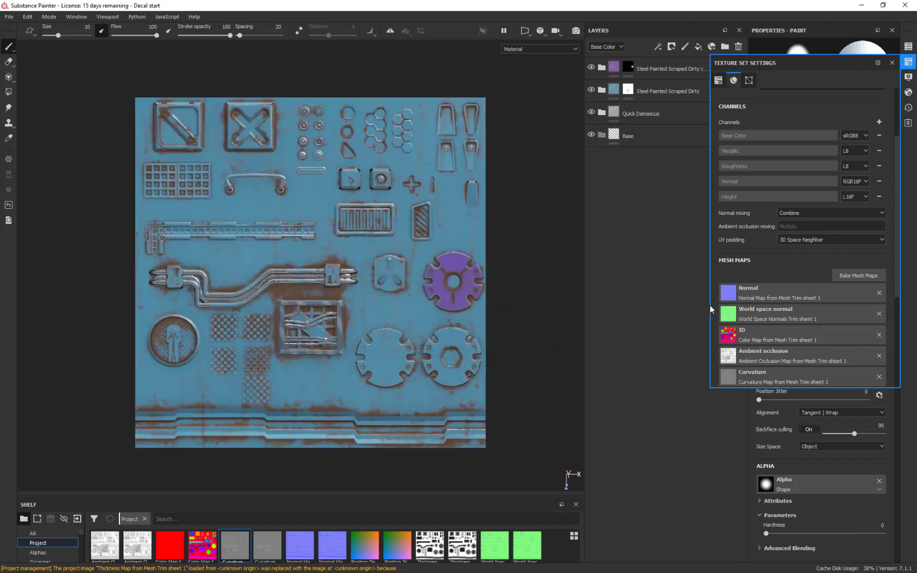
{"action": "left_click", "coordinate": [730, 336]}
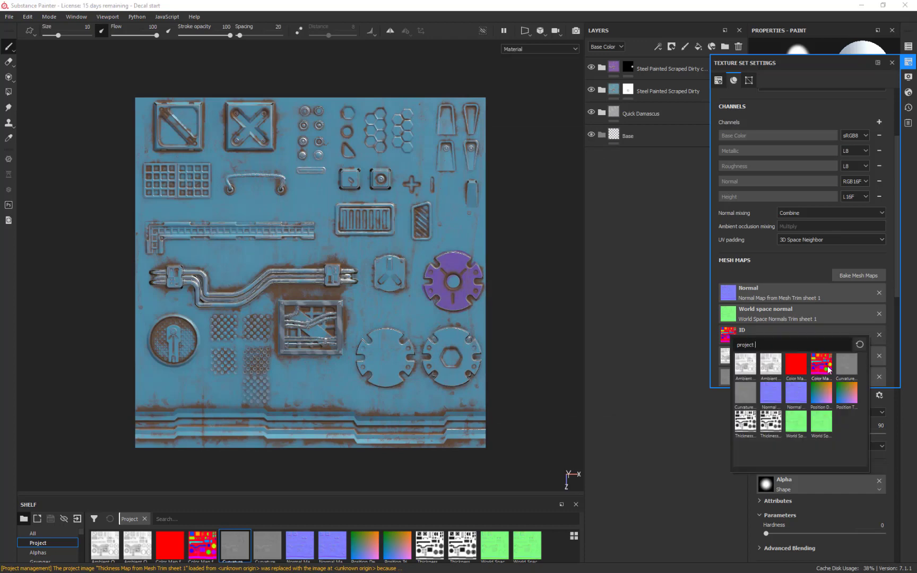
{"action": "left_click", "coordinate": [827, 365]}
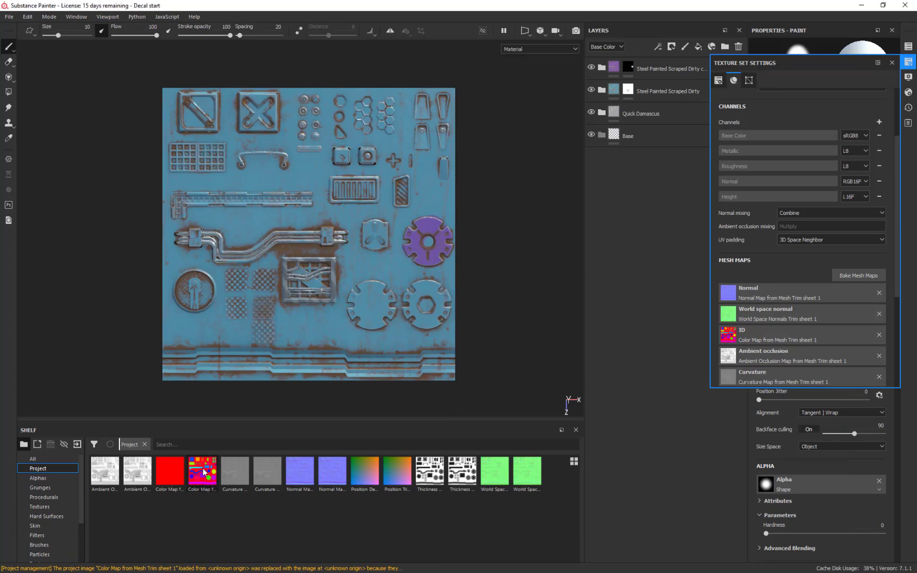
{"action": "mouse_move", "coordinate": [203, 468]}
- Set the ID baker's color generator to Grayscale and rebake the ID map
{"action": "left_click", "coordinate": [859, 275]}
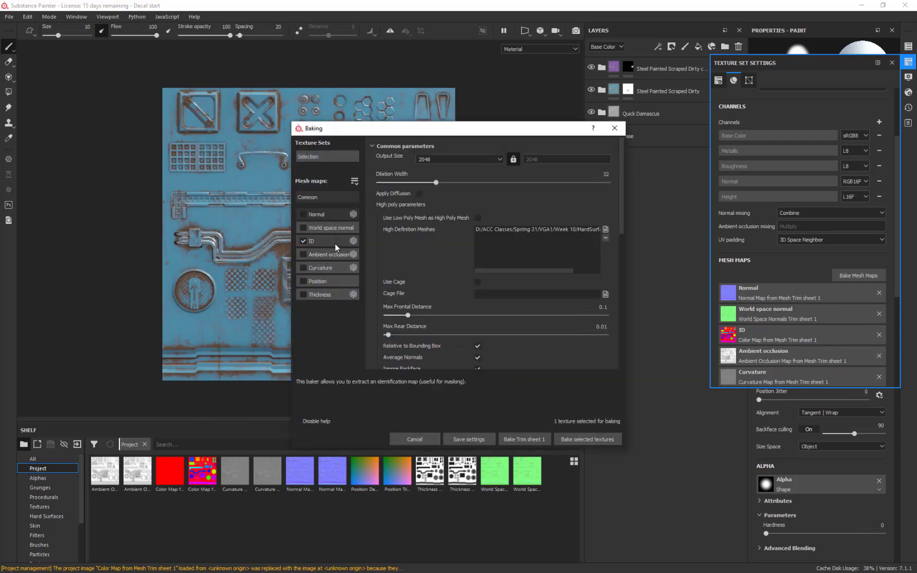
{"action": "left_click", "coordinate": [335, 242]}
{"action": "left_click", "coordinate": [461, 175]}
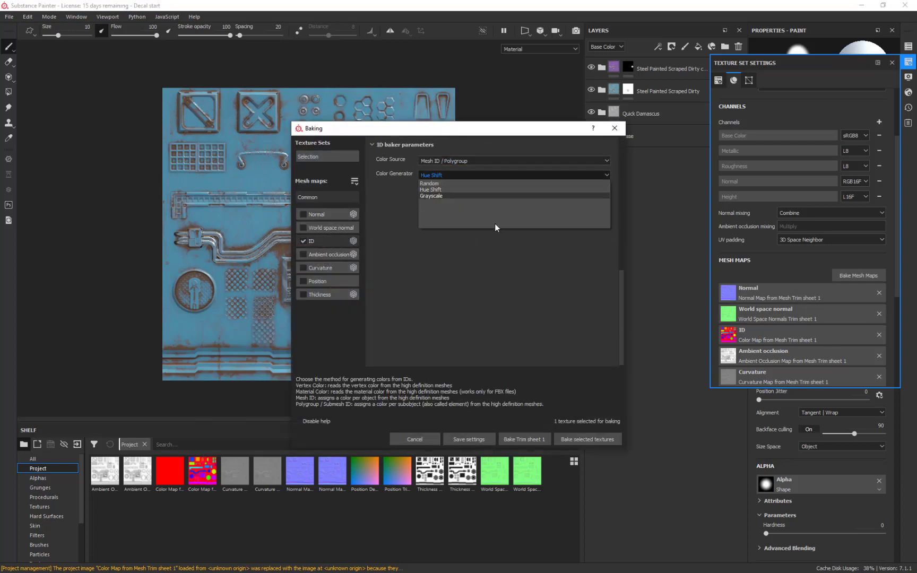
{"action": "left_click", "coordinate": [434, 195]}
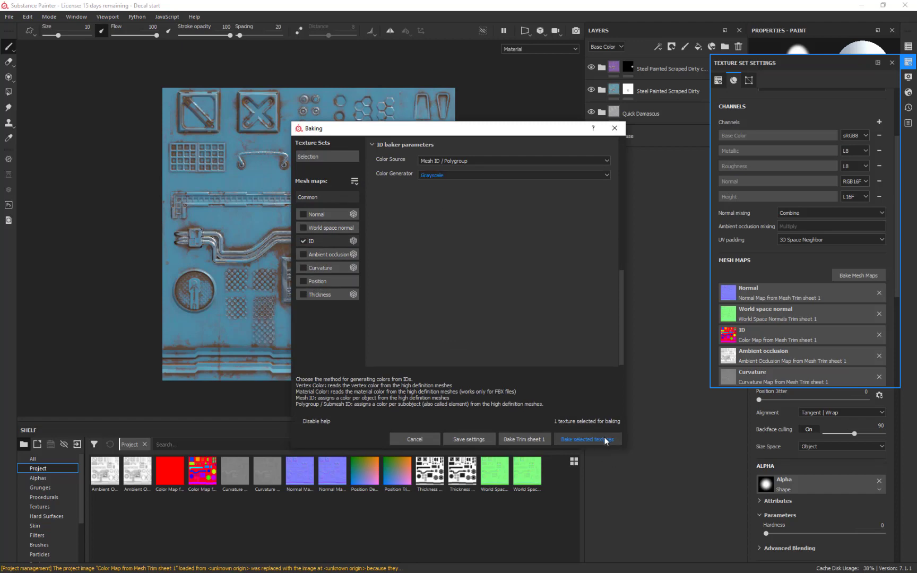
{"action": "left_click", "coordinate": [604, 438]}
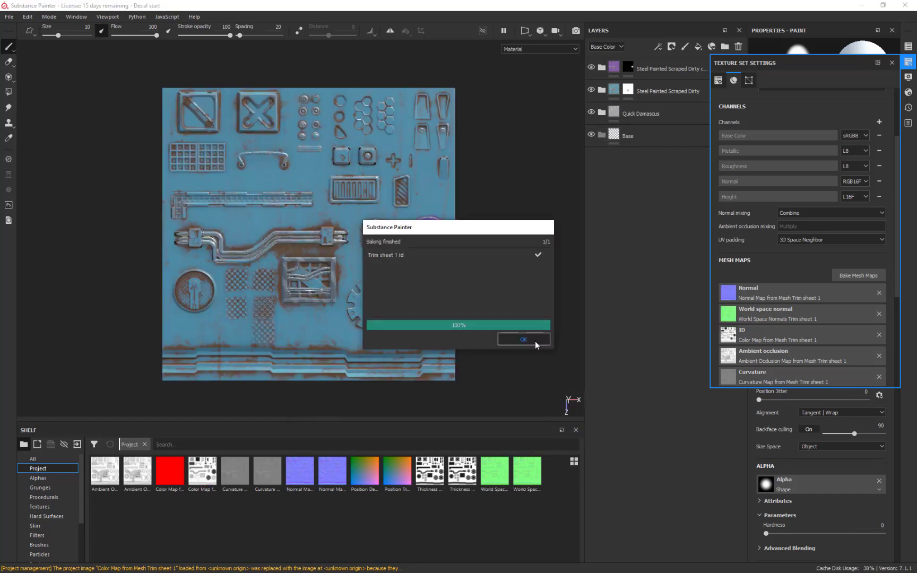
{"action": "left_click", "coordinate": [535, 343]}
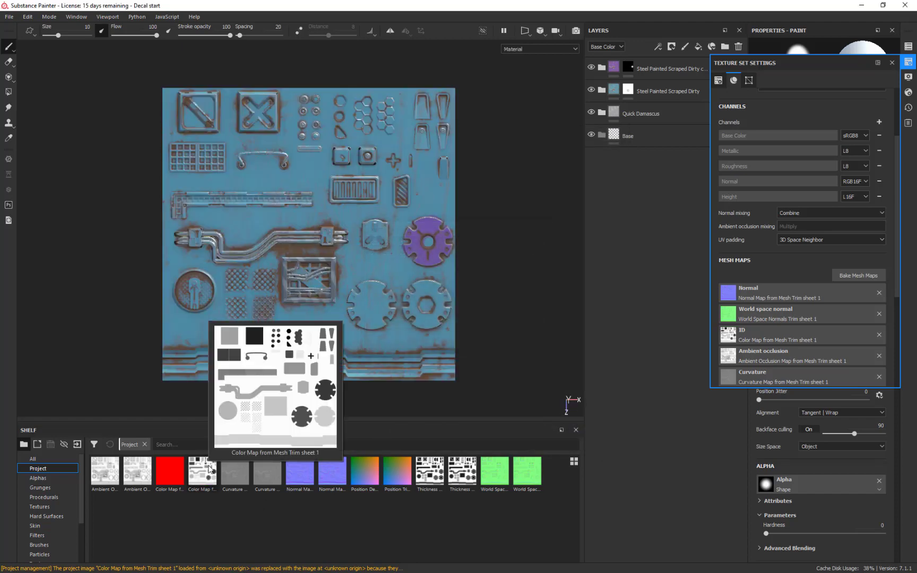
- Export the grayscale color map from the project shelf to the Trim Textures folder
{"action": "right_click", "coordinate": [209, 469]}
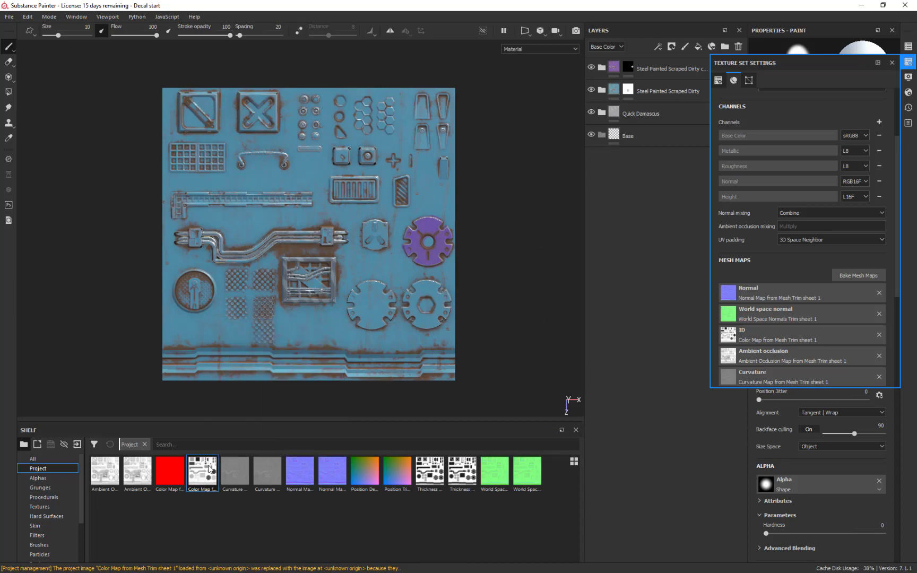
{"action": "left_click", "coordinate": [223, 503]}
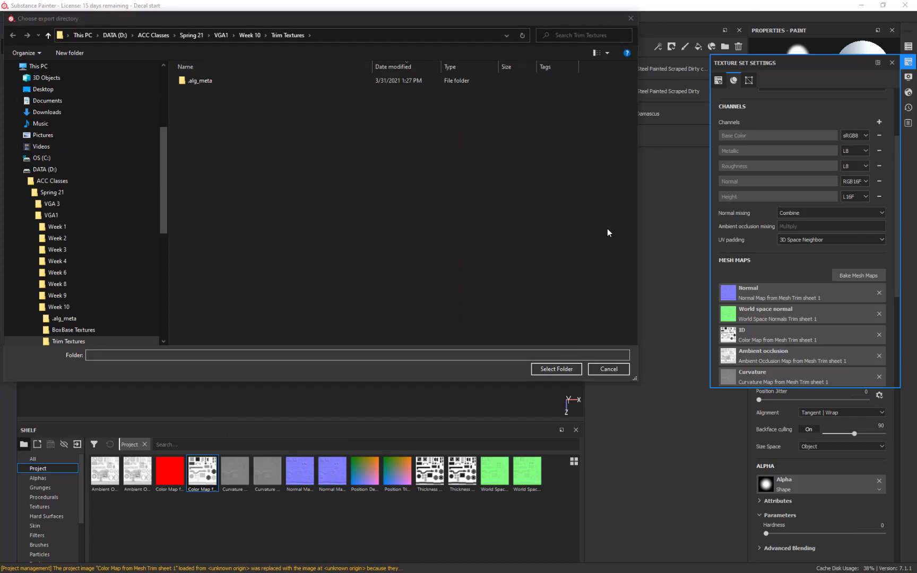
{"action": "left_click", "coordinate": [568, 372]}
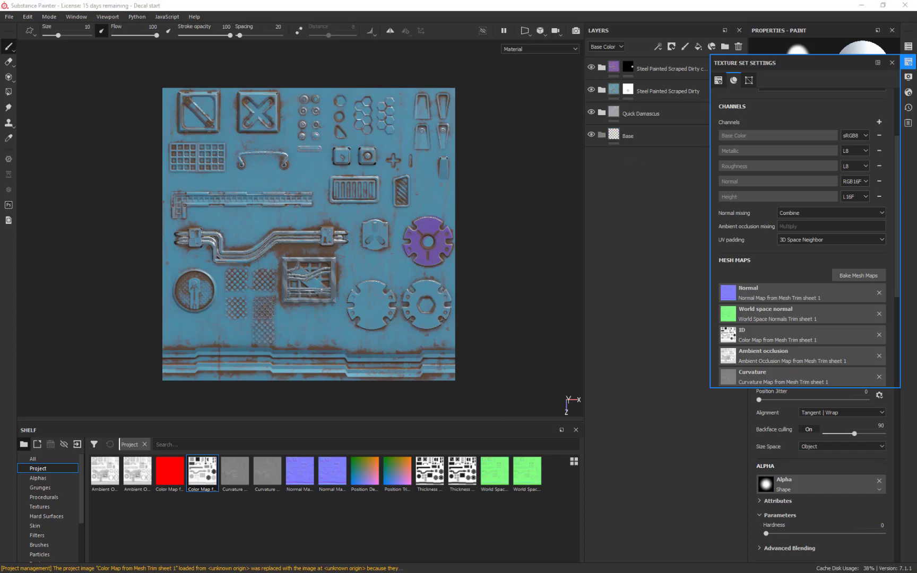
- Switch to Photoshop, open Color Map from Mesh Trim sheet 1.png from the Trim Textures folder, and activate the Magic Wand tool
{"action": "key", "text": "alt+Tab"}
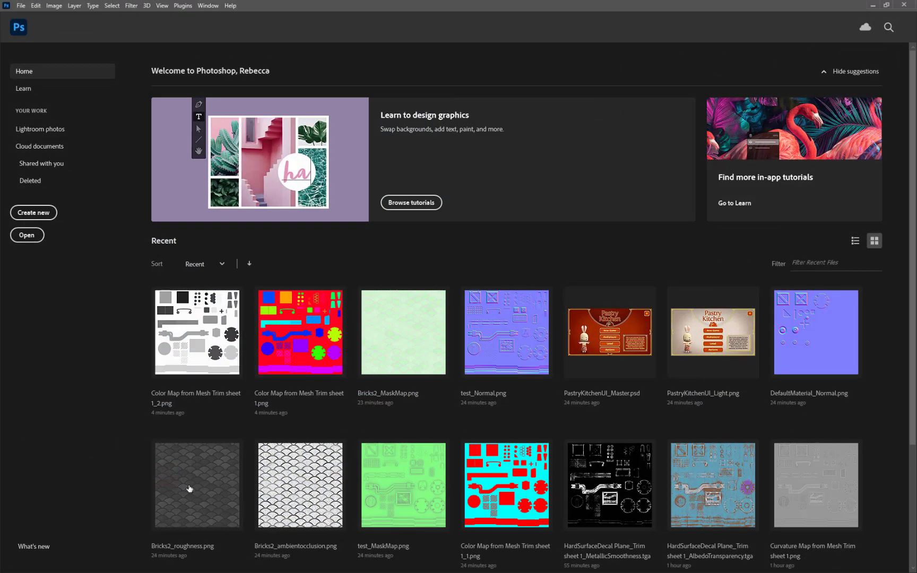
{"action": "left_click", "coordinate": [21, 6]}
{"action": "left_click", "coordinate": [42, 25]}
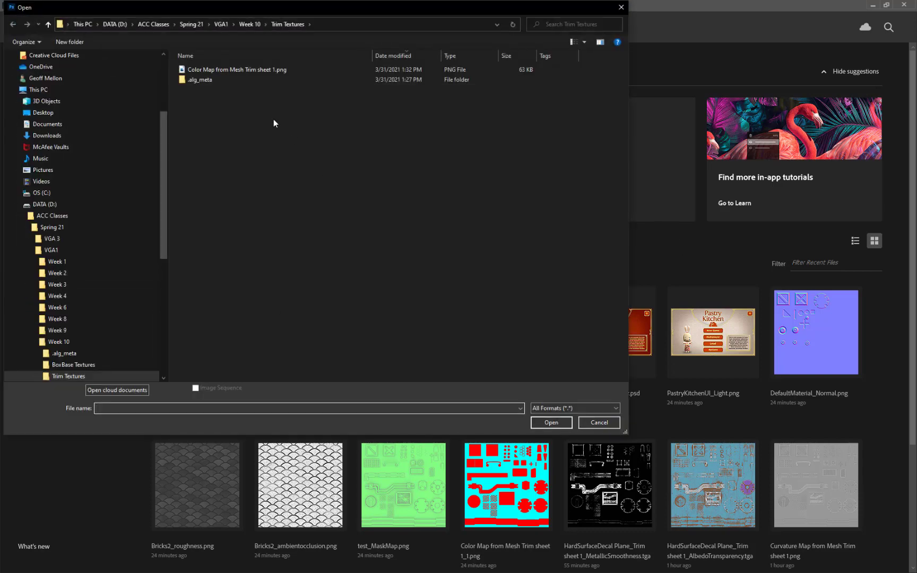
{"action": "double_click", "coordinate": [210, 73]}
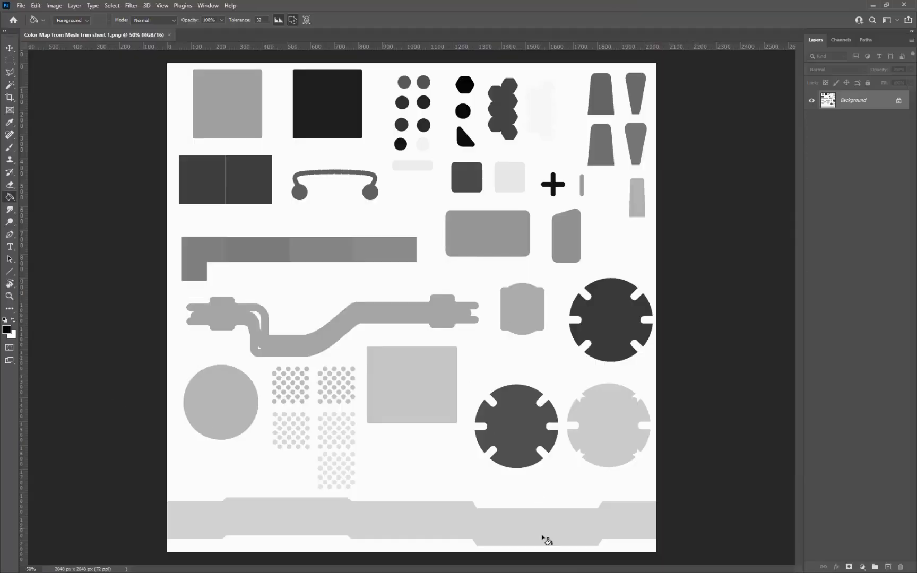
{"action": "key", "text": "w"}
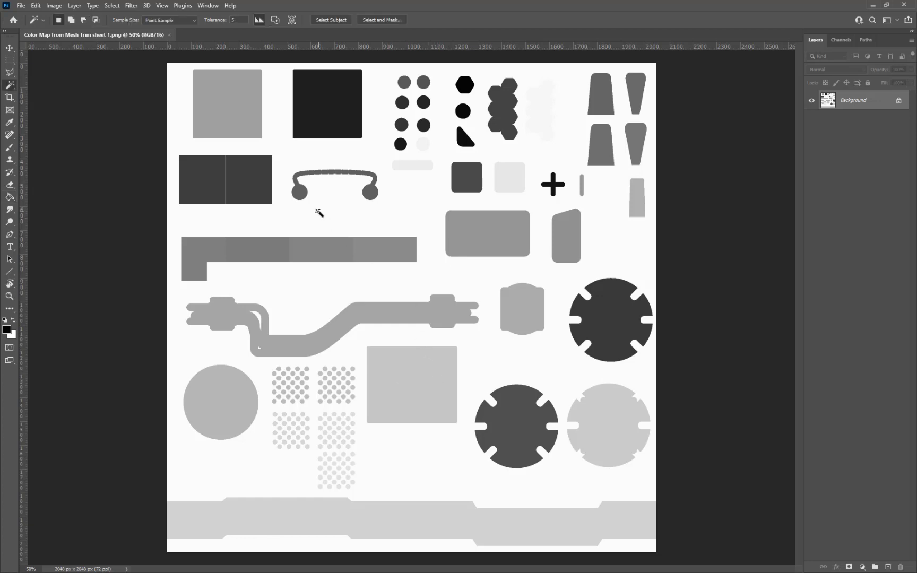
- Select the white background around the parts, unlock the Background layer and delete the selected area
{"action": "left_click", "coordinate": [341, 222]}
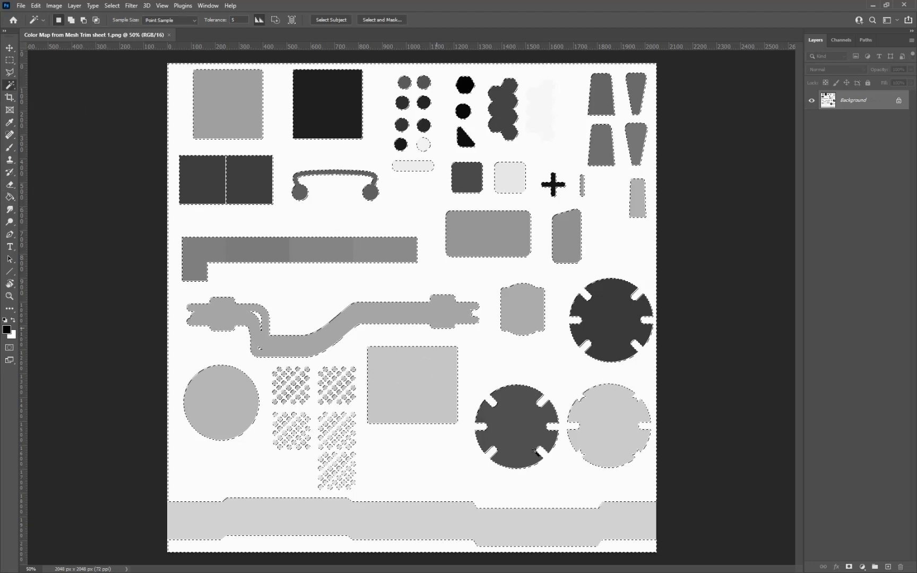
{"action": "scroll", "coordinate": [641, 383], "scroll_direction": "down", "scroll_amount": 2, "text": "alt"}
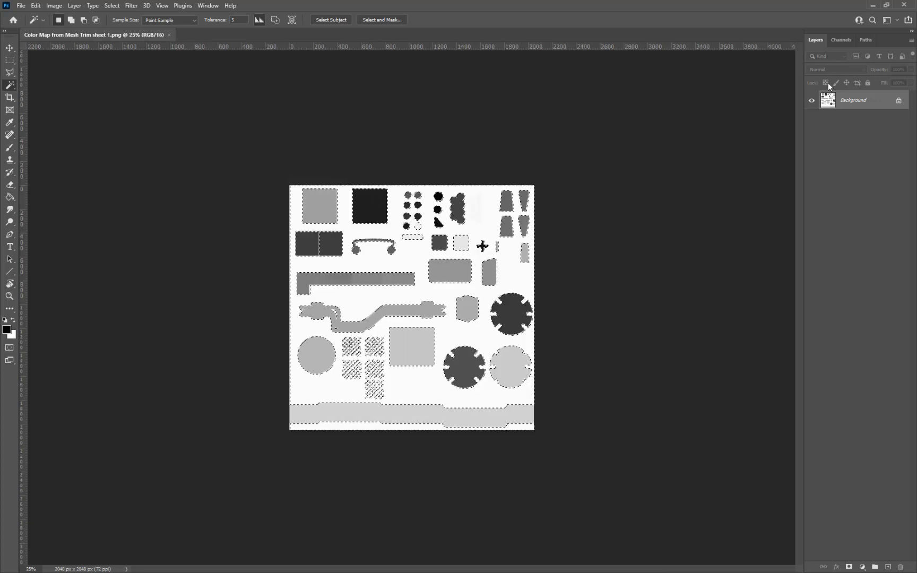
{"action": "left_click", "coordinate": [899, 100]}
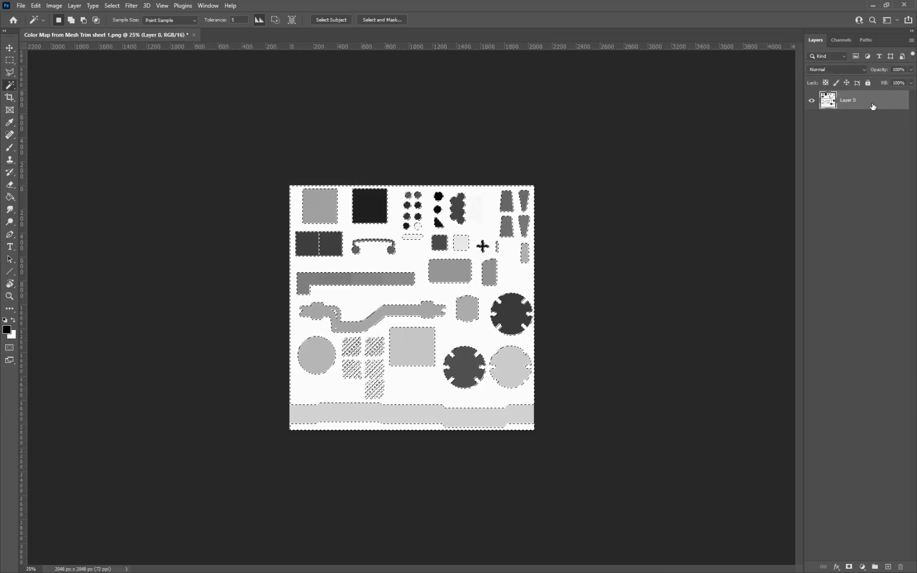
{"action": "key", "text": "Delete"}
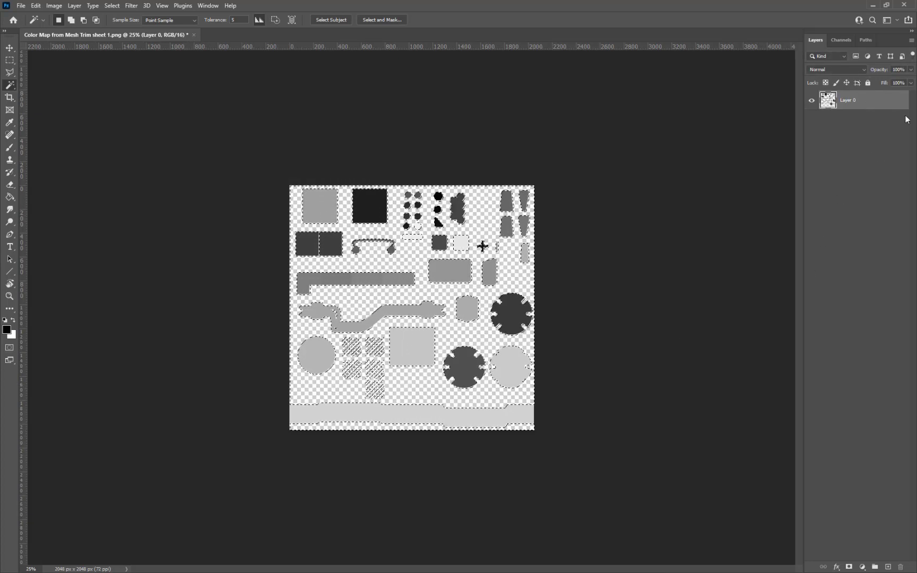
- Add a new layer beneath the parts layer, clear the selection and fill the new layer with black
{"action": "left_click", "coordinate": [888, 566]}
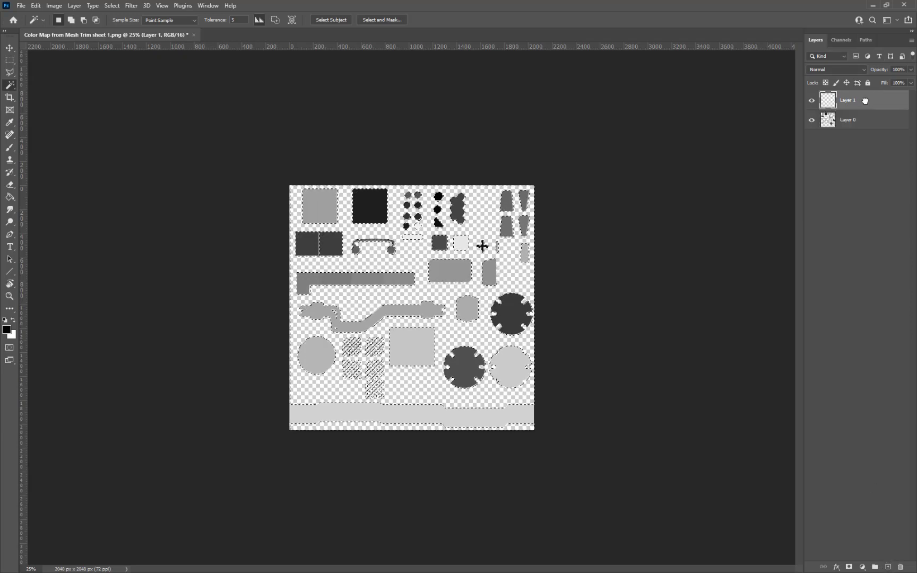
{"action": "left_click_drag", "start_coordinate": [864, 99], "coordinate": [863, 139]}
{"action": "key", "text": "ctrl+d"}
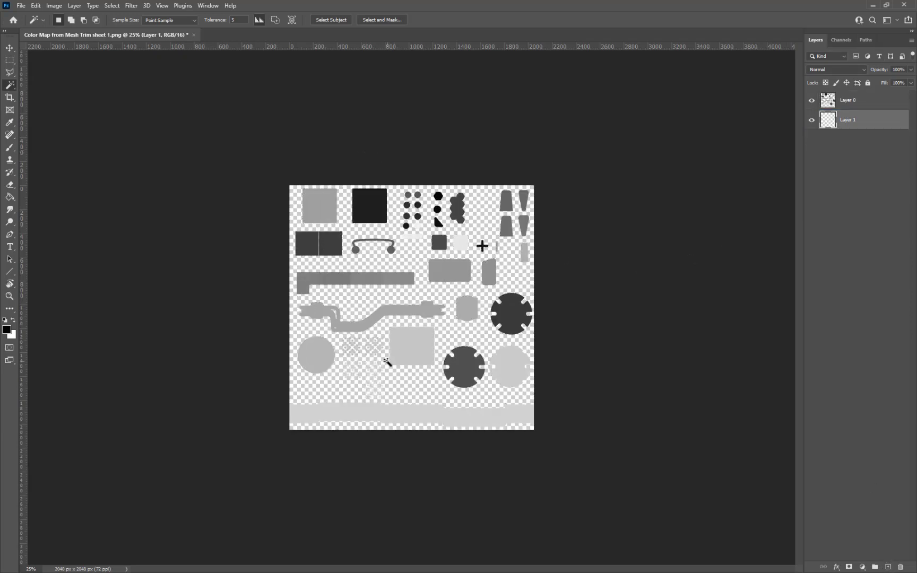
{"action": "key", "text": "g"}
{"action": "left_click", "coordinate": [424, 289]}
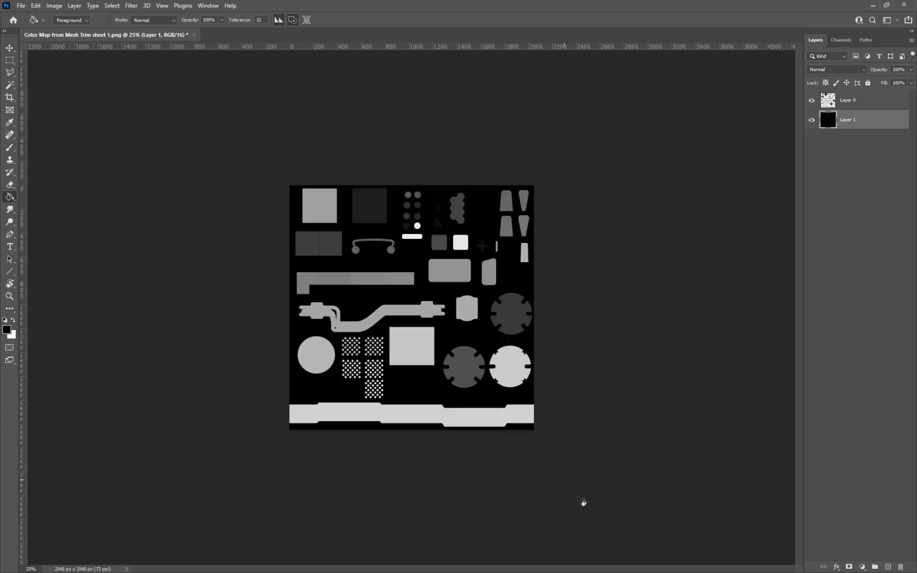
- Turn the parts on Layer 0 pure white with a Levels adjustment, setting the white input level to 2
{"action": "left_click", "coordinate": [832, 102]}
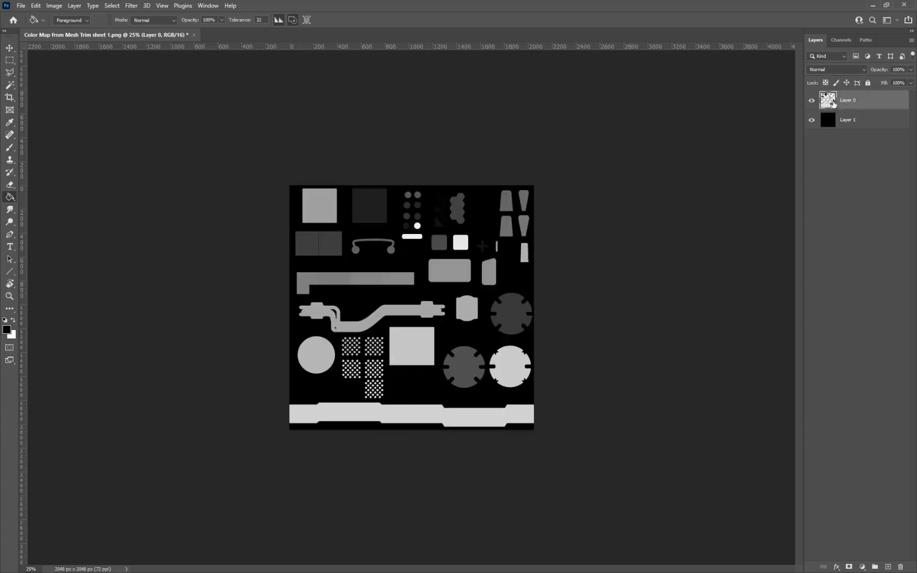
{"action": "key", "text": "ctrl+k"}
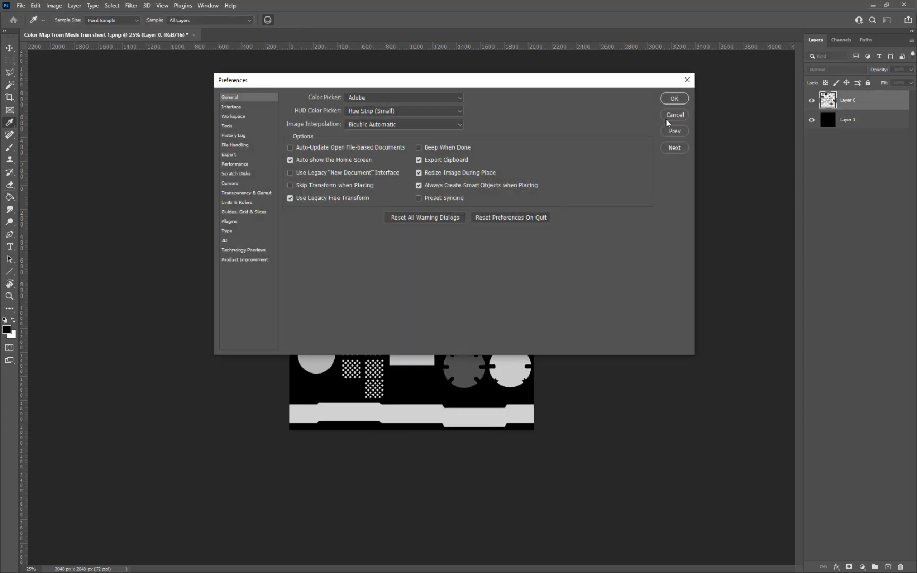
{"action": "left_click", "coordinate": [669, 115]}
{"action": "key", "text": "ctrl+l"}
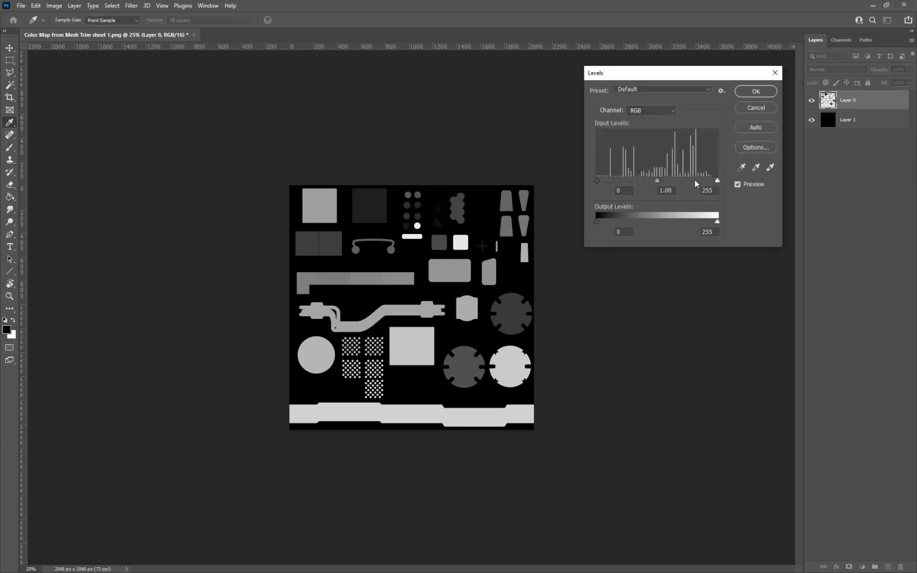
{"action": "left_click_drag", "start_coordinate": [717, 181], "coordinate": [597, 181]}
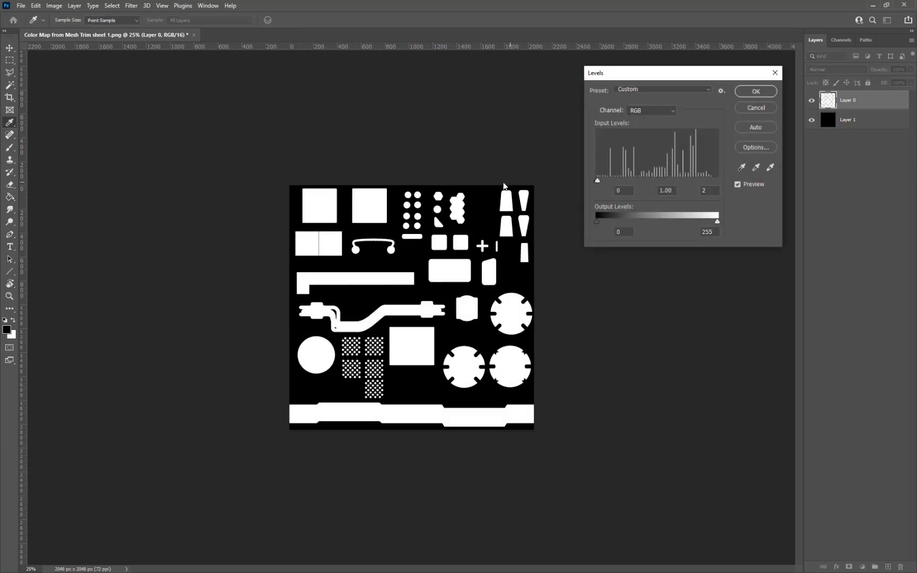
{"action": "left_click", "coordinate": [737, 108]}
{"action": "key", "text": "g"}
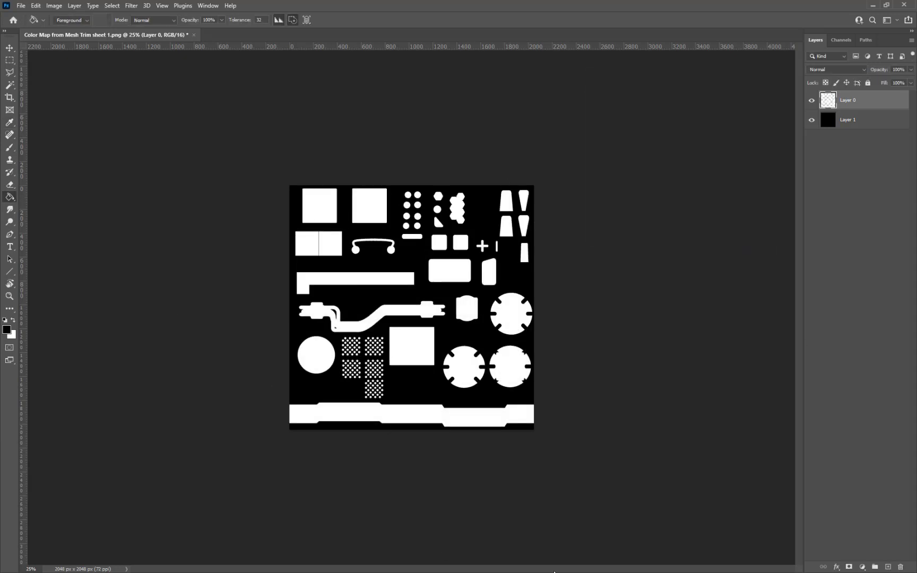
- Merge the white parts layer and the black background layer into one layer with Merge Visible
{"action": "key", "text": "ctrl+shift+s"}
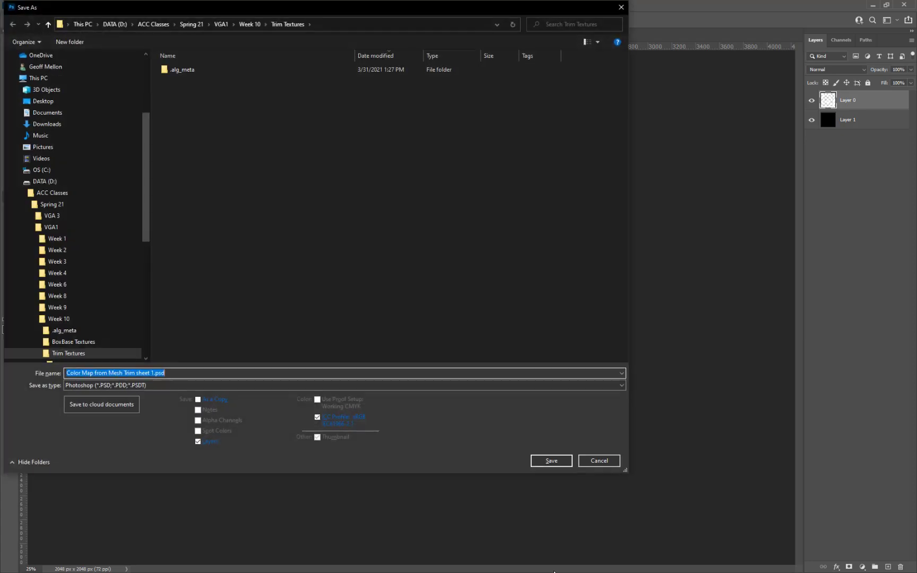
{"action": "left_click", "coordinate": [611, 463]}
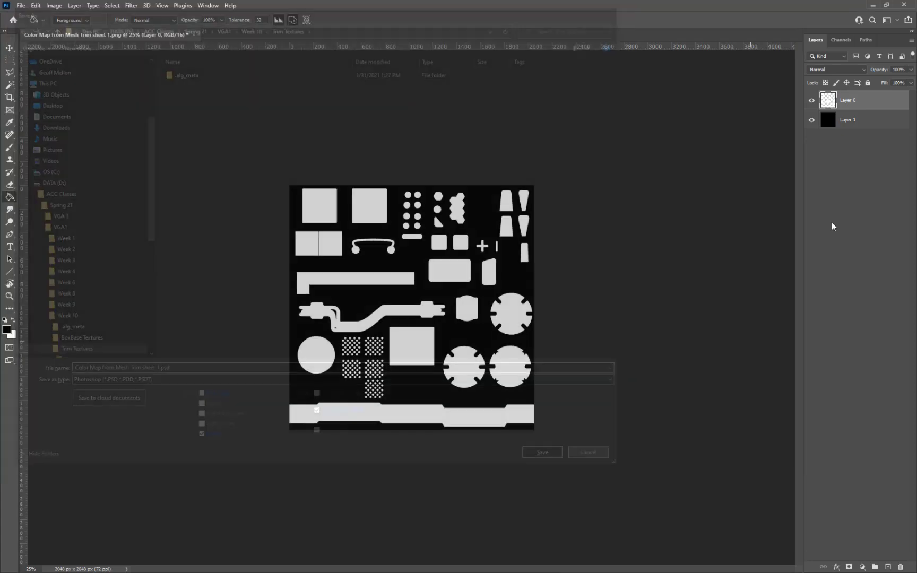
{"action": "right_click", "coordinate": [609, 214]}
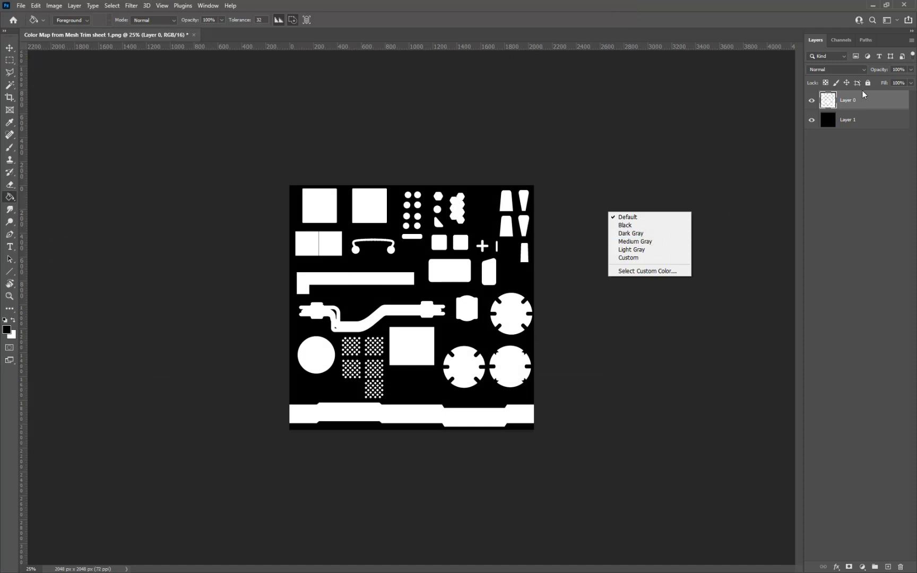
{"action": "right_click", "coordinate": [862, 106]}
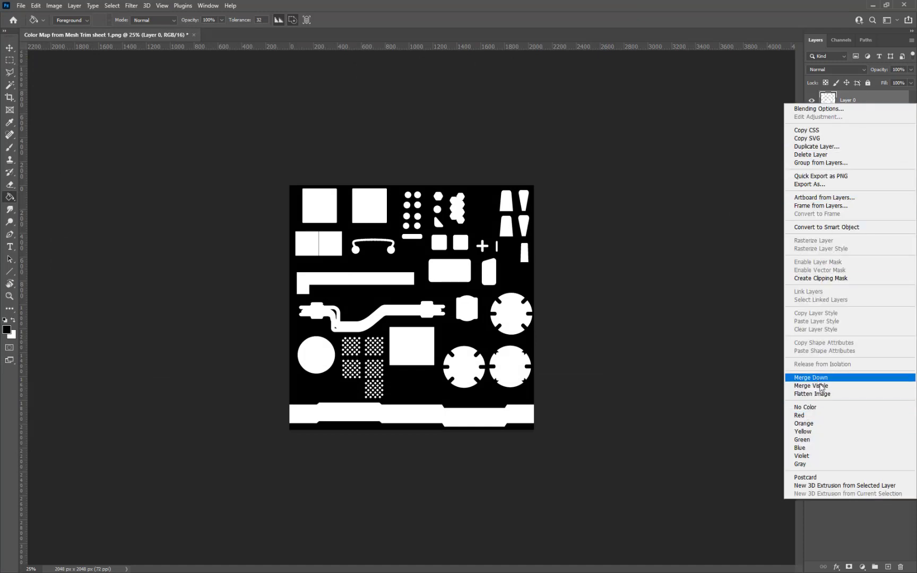
{"action": "left_click", "coordinate": [821, 386]}
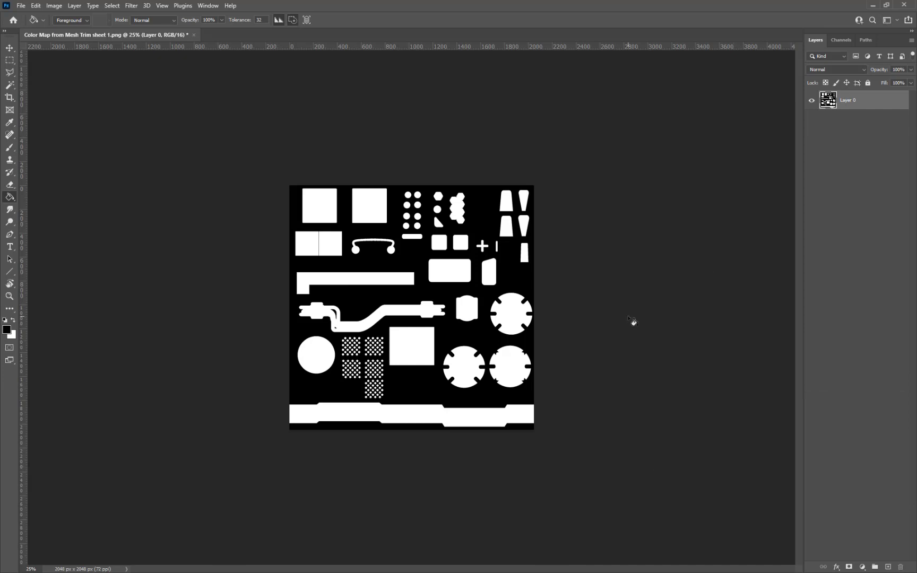
- Save the merged image, and save a PNG copy named TrimAlpha in the Trim Textures folder with the large file size option
{"action": "key", "text": "ctrl+s"}
{"action": "key", "text": "ctrl+shift+s"}
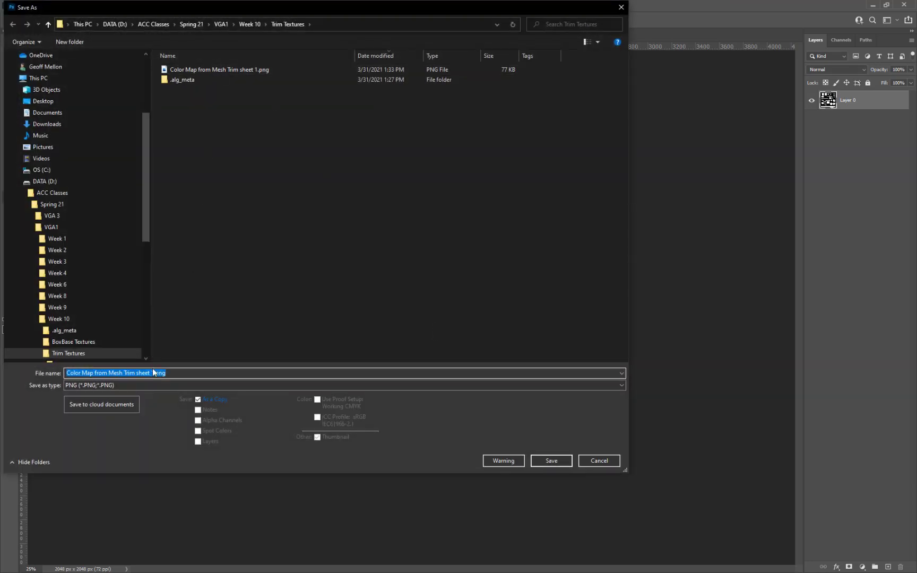
{"action": "type", "text": "TrimAlpha"}
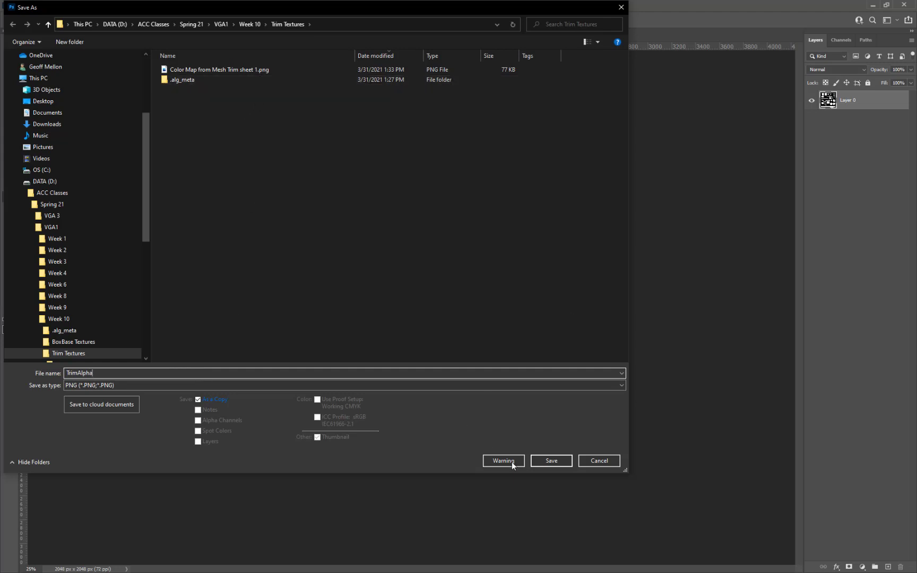
{"action": "left_click", "coordinate": [550, 461]}
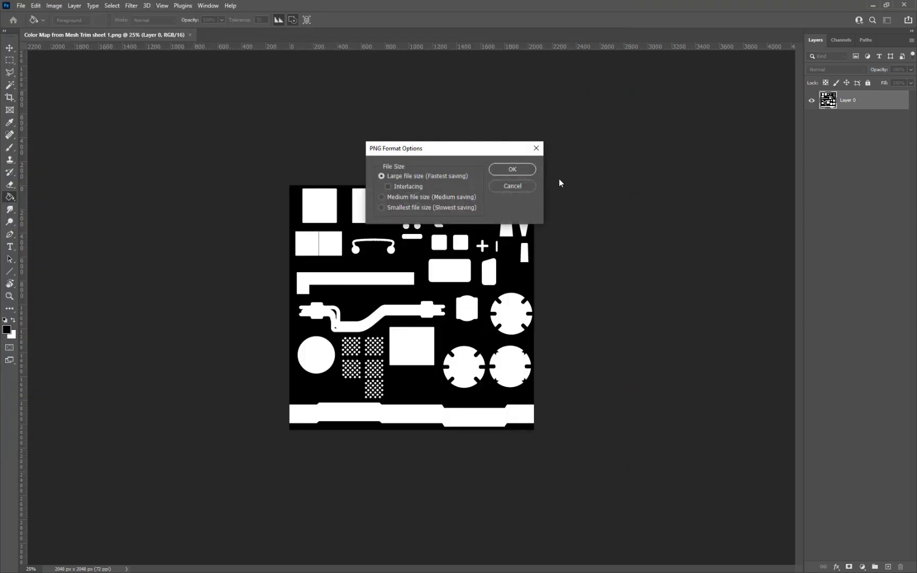
{"action": "left_click", "coordinate": [512, 169]}
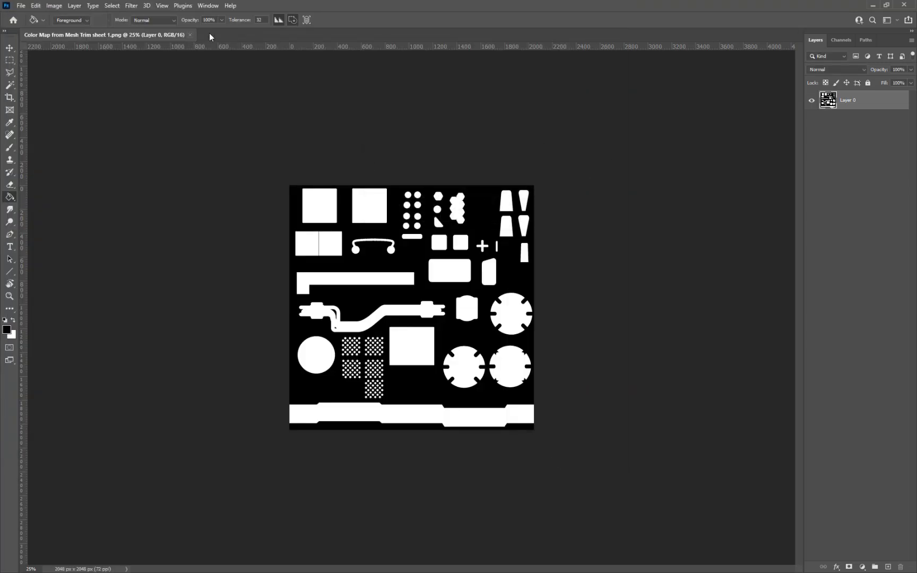